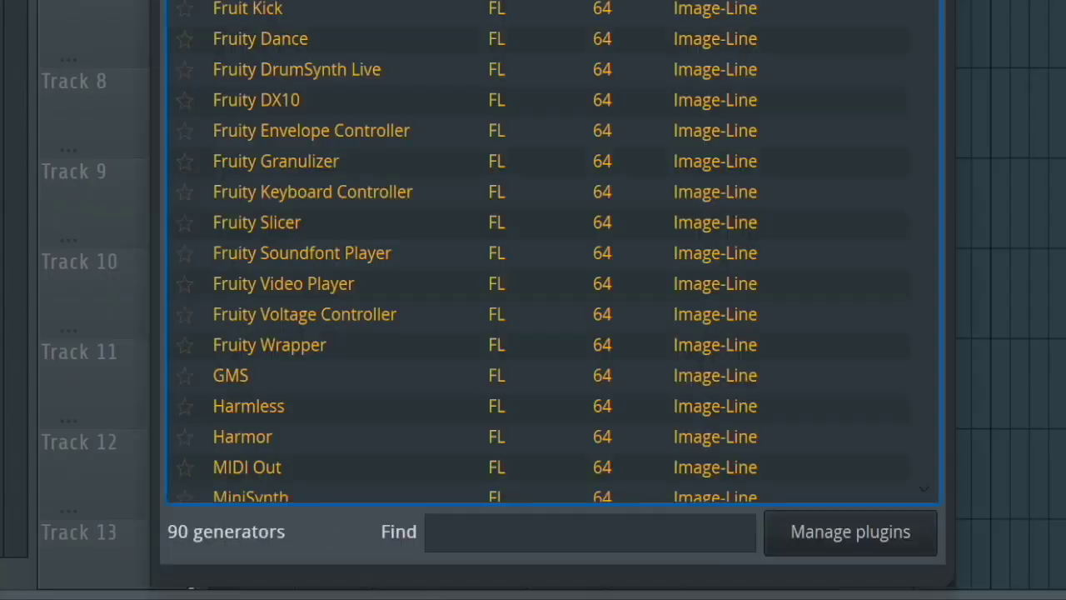
Search the generators for "ko" and load the Komplete Kontrol instrument.
{"action": "type", "text": "ko"}
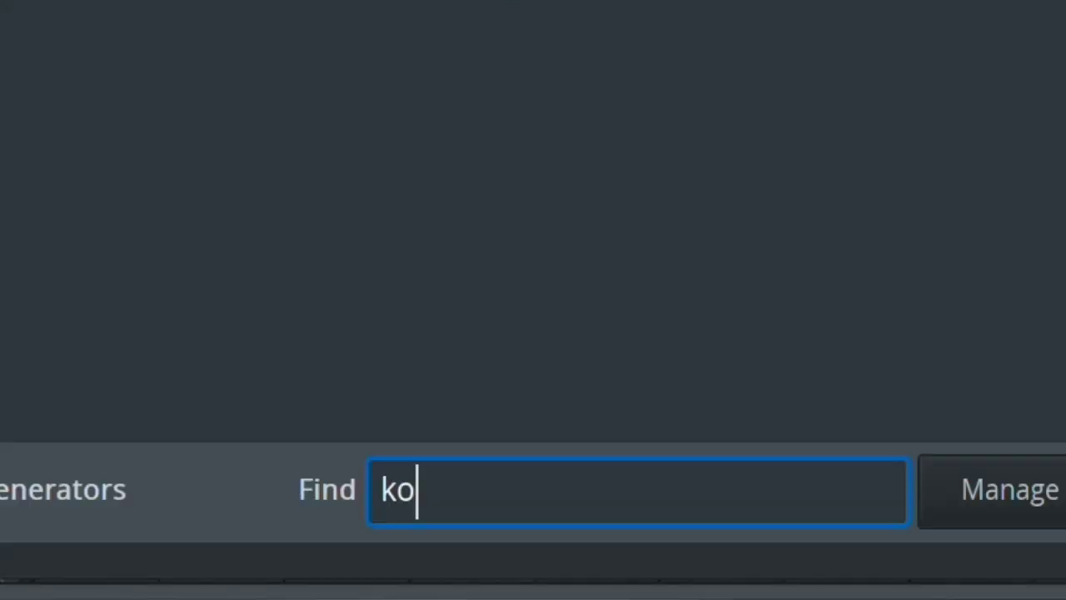
{"action": "double_click", "coordinate": [341, 136]}
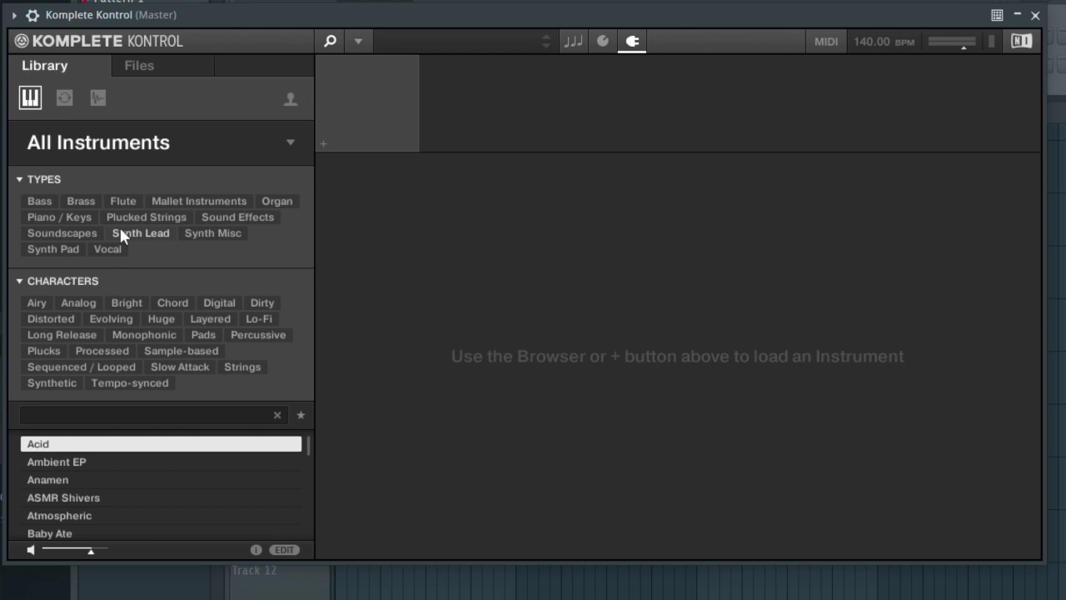
Filter the Komplete Kontrol library to Piano / Keys and try the Ambient EP and Atmospheric presets.
{"action": "left_click", "coordinate": [75, 226]}
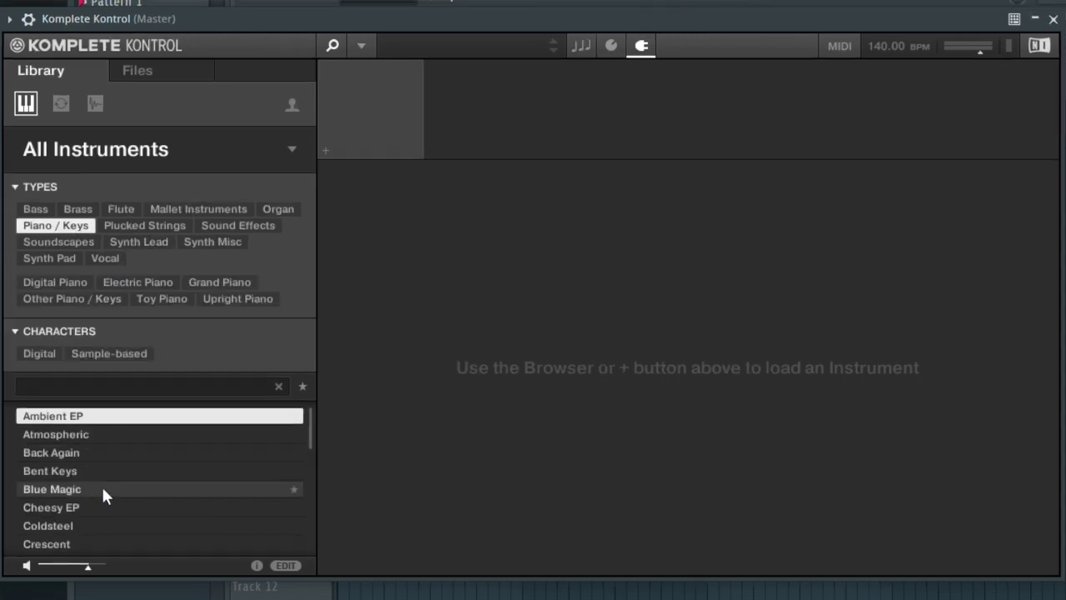
{"action": "left_click", "coordinate": [106, 419]}
{"action": "left_click", "coordinate": [105, 435]}
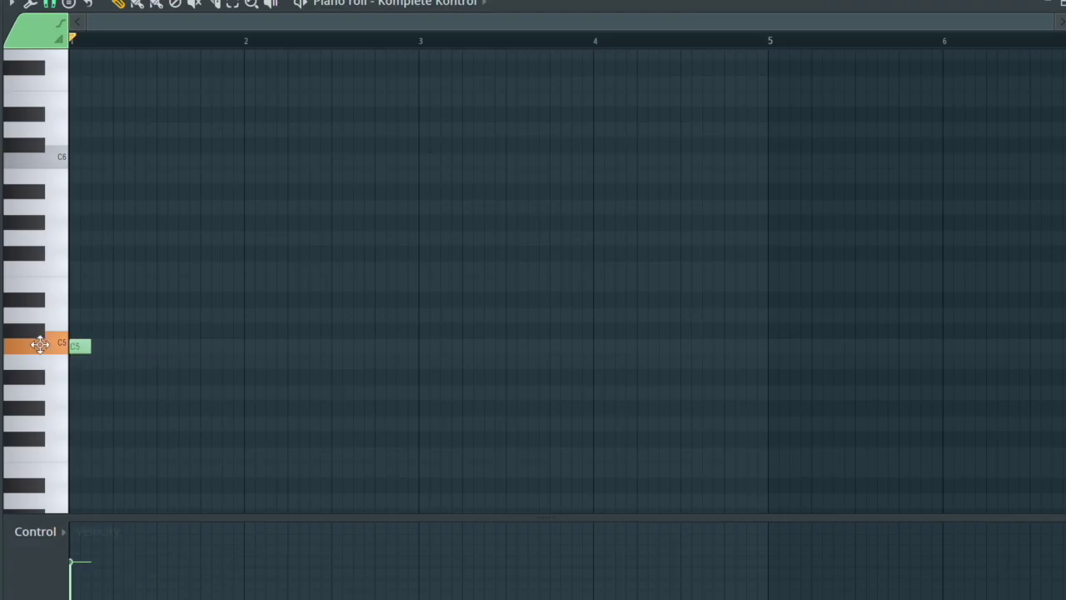
Place an A4 note at the start of bar 1 and stretch it to one full bar.
{"action": "left_click_drag", "start_coordinate": [10, 327], "coordinate": [2, 238]}
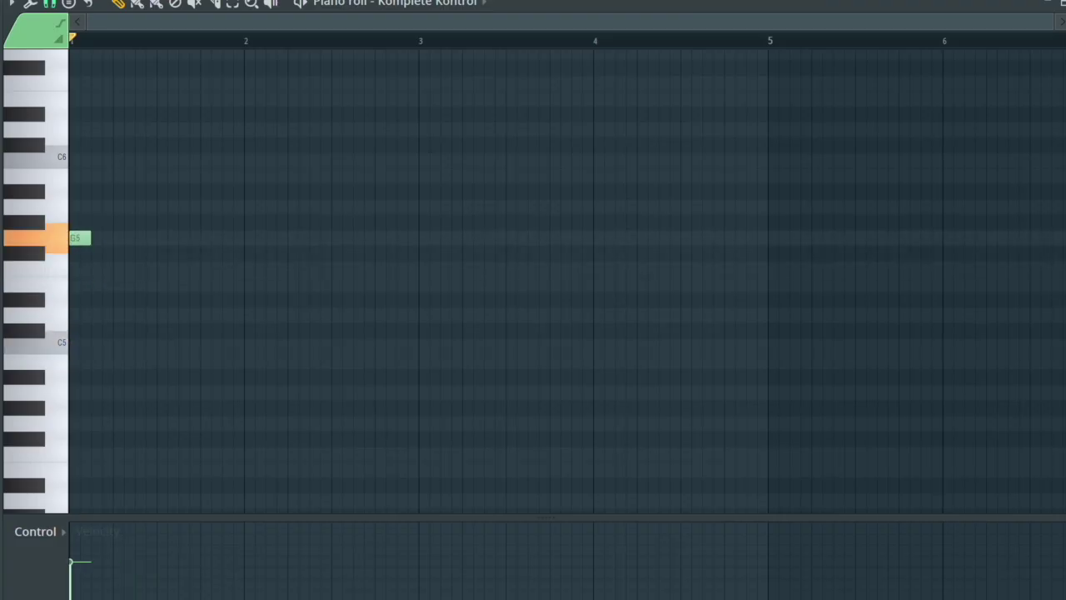
{"action": "left_click_drag", "start_coordinate": [80, 238], "coordinate": [80, 393]}
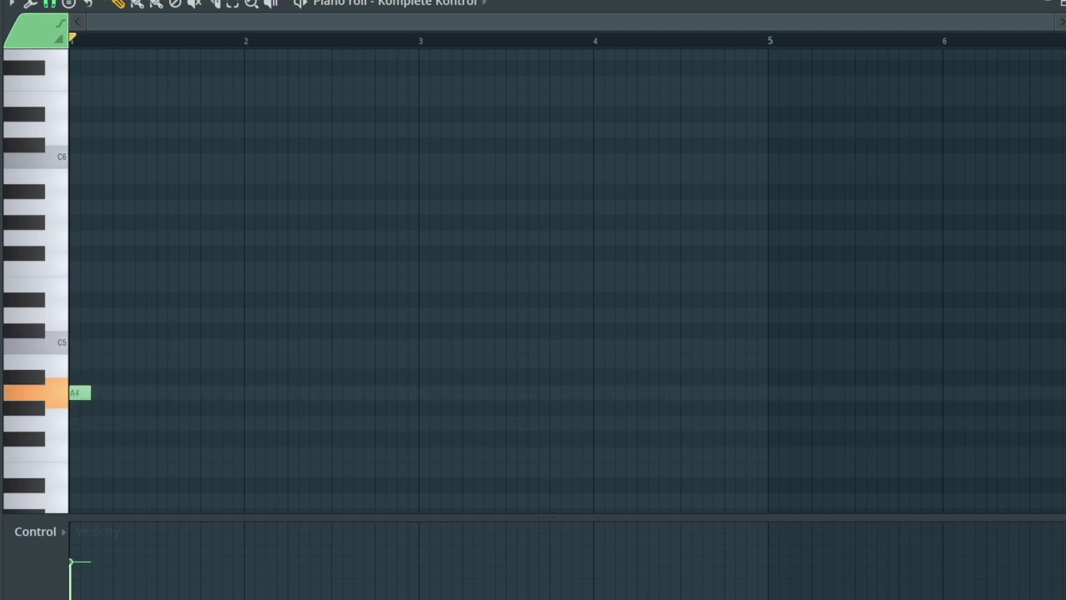
{"action": "left_click_drag", "start_coordinate": [89, 392], "coordinate": [128, 434]}
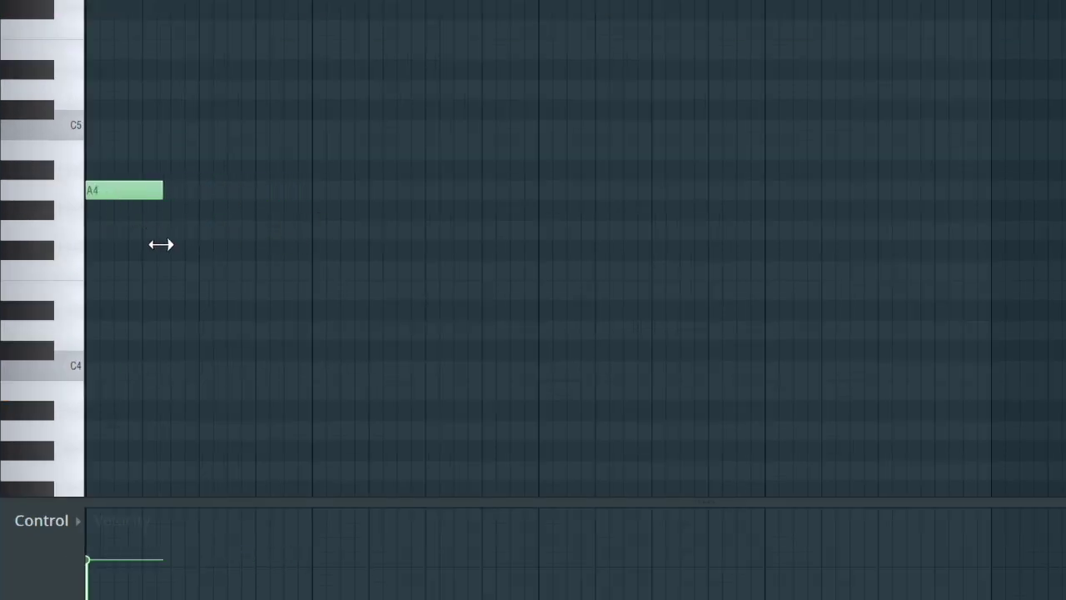
{"action": "left_click_drag", "start_coordinate": [224, 222], "coordinate": [307, 225]}
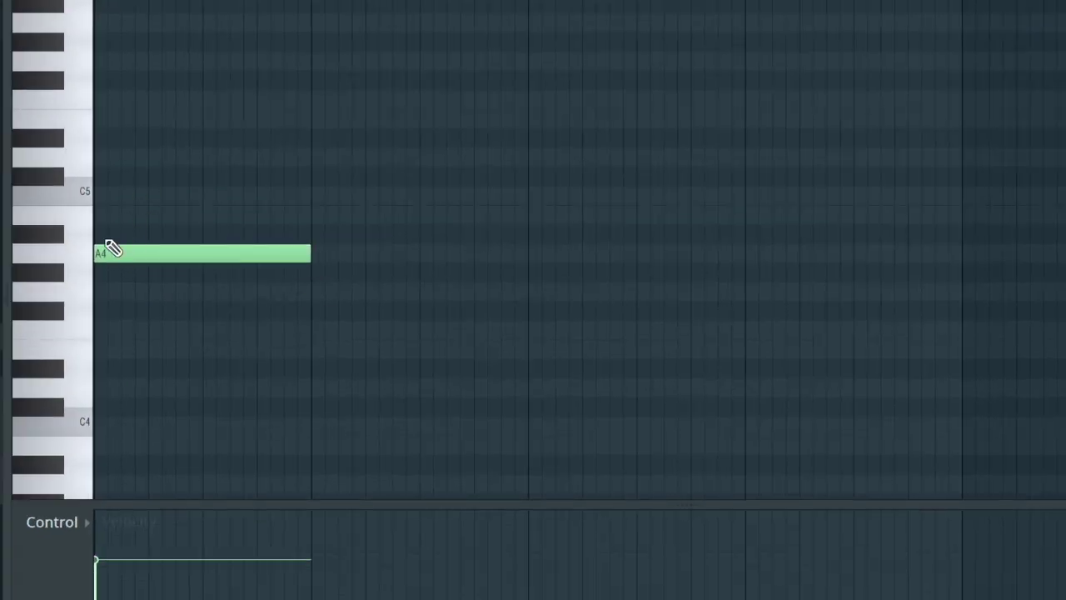
Add one-bar C5 and E5 notes above the A4 to complete the chord, and play it back.
{"action": "left_click", "coordinate": [138, 197]}
{"action": "left_click", "coordinate": [127, 121]}
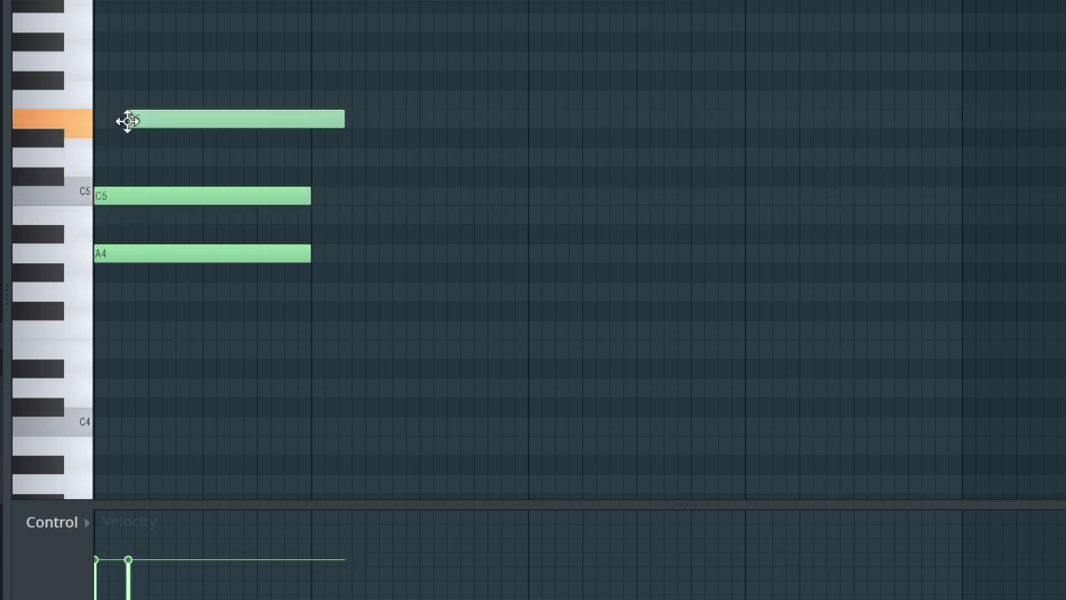
{"action": "key", "text": "space"}
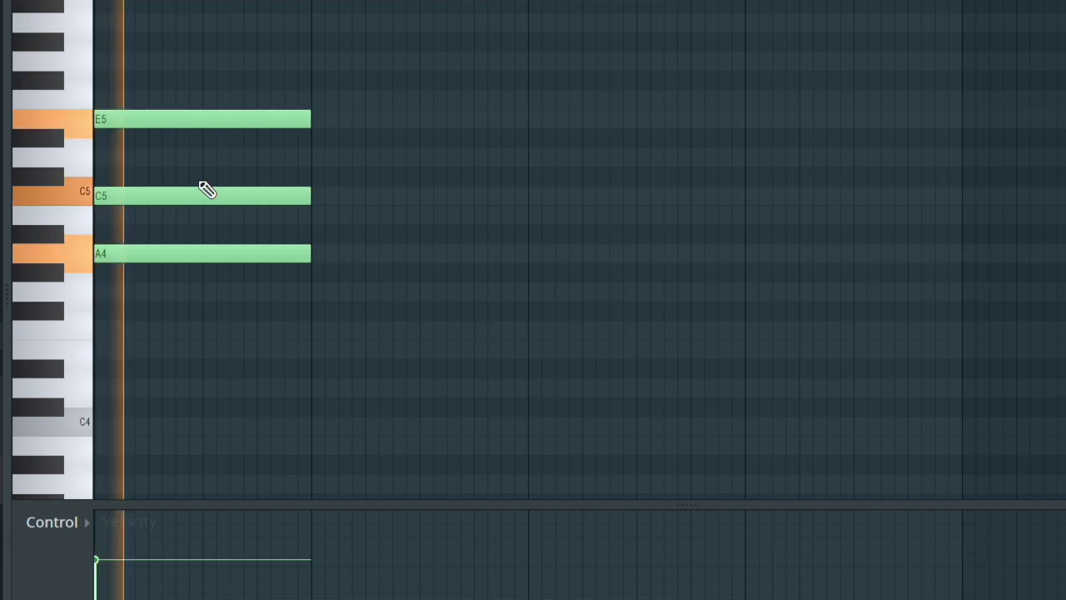
{"action": "key", "text": "space"}
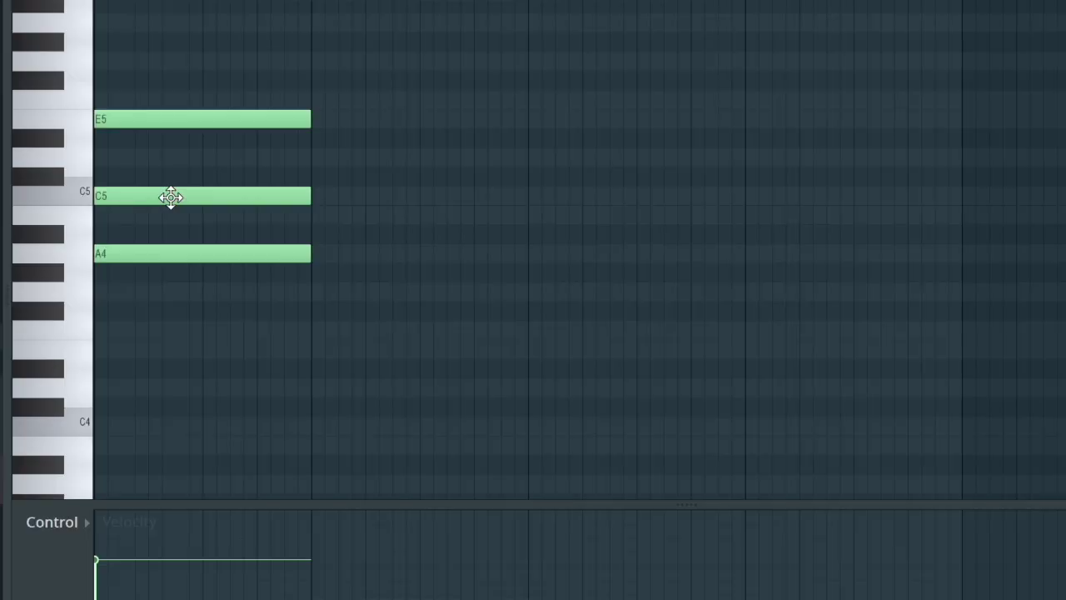
Shift the C5 note off the bar's start, shorten it, and add a short B4 after it reaching the end of bar 1.
{"action": "left_click_drag", "start_coordinate": [171, 198], "coordinate": [222, 196]}
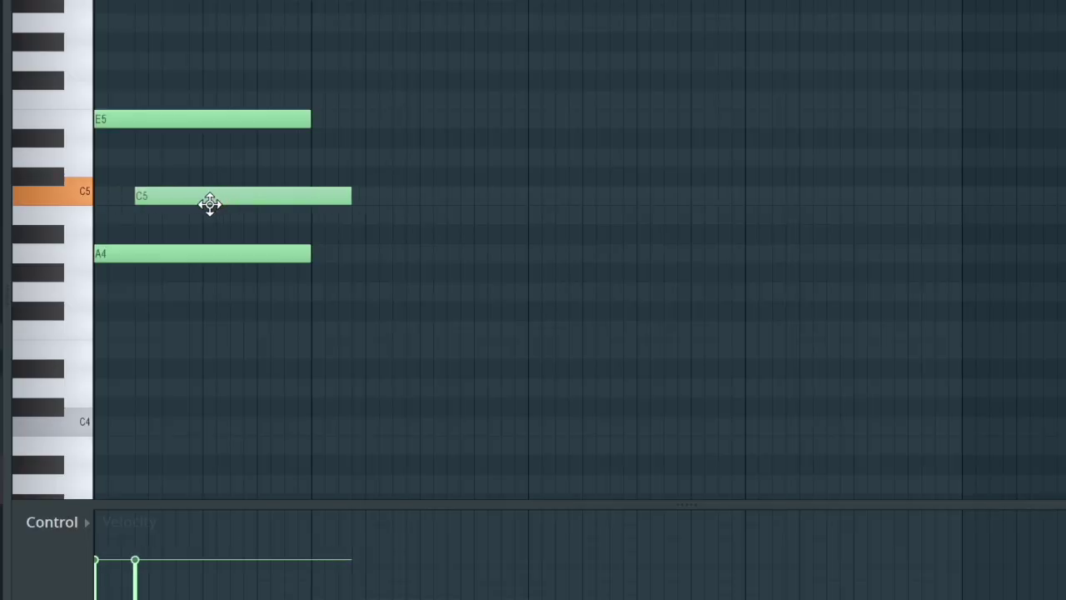
{"action": "left_click_drag", "start_coordinate": [343, 198], "coordinate": [200, 224]}
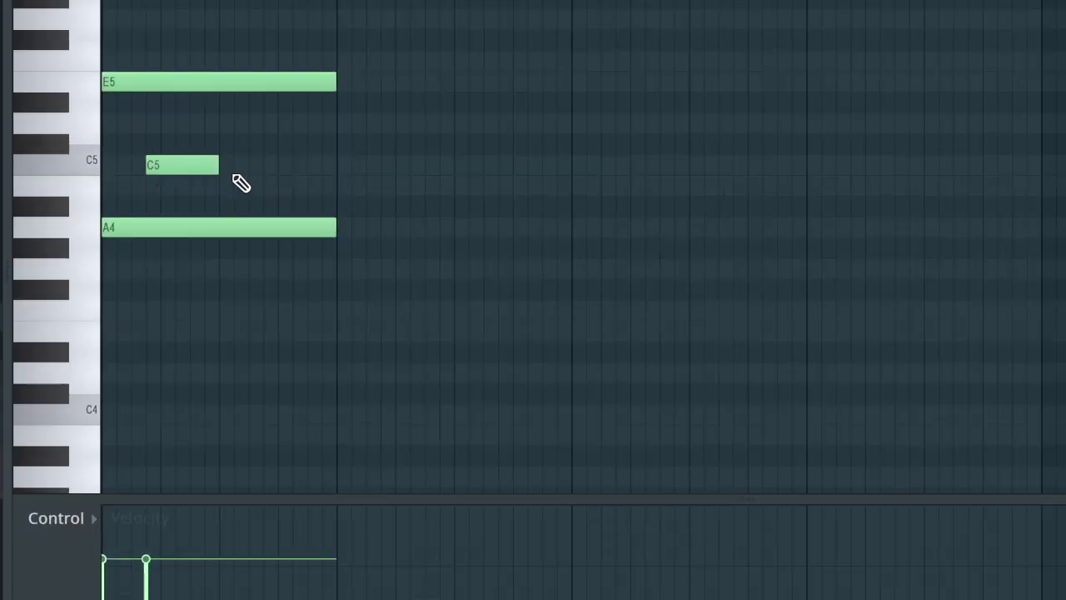
{"action": "left_click_drag", "start_coordinate": [242, 184], "coordinate": [284, 188]}
{"action": "left_click", "coordinate": [254, 239]}
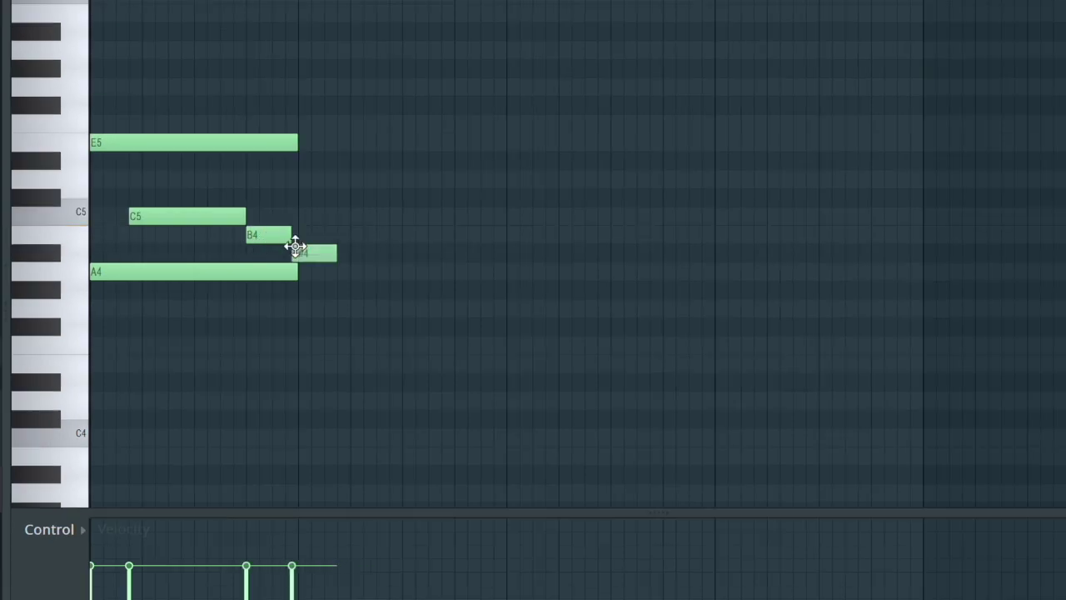
{"action": "right_click", "coordinate": [303, 254]}
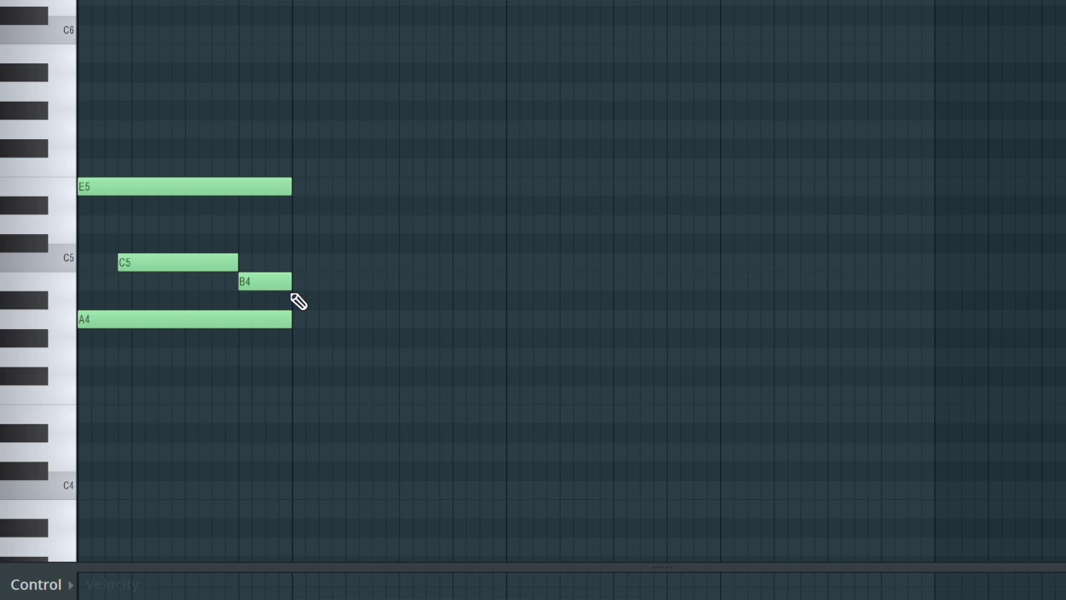
Duplicate the one-bar chord into bars 2 and 3, and transpose the bar 3 copy down five semitones to an E4 root.
{"action": "key", "text": "ctrl+b"}
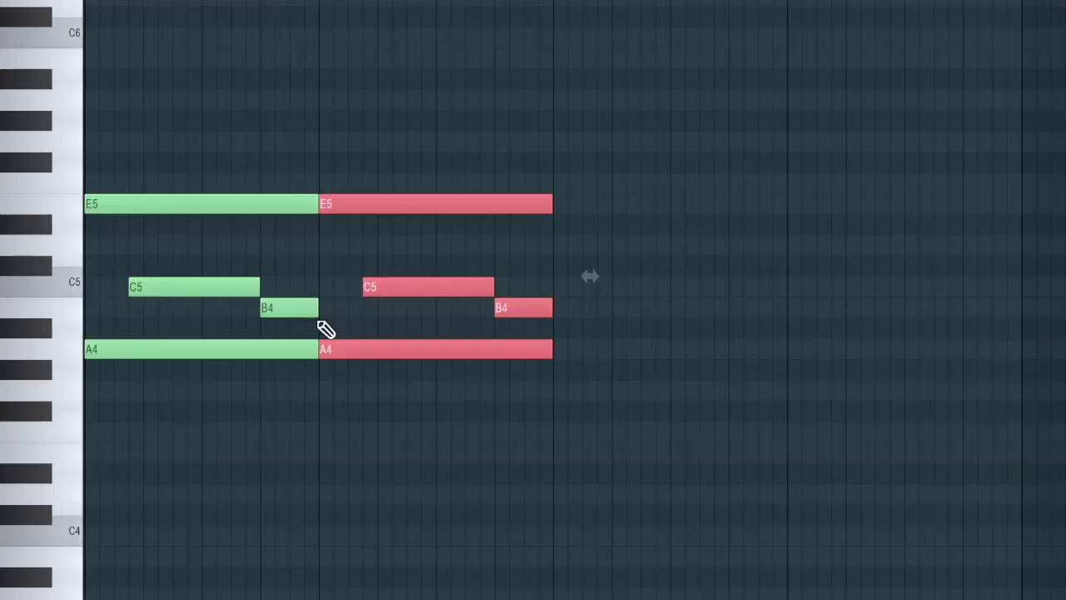
{"action": "key", "text": "ctrl+b"}
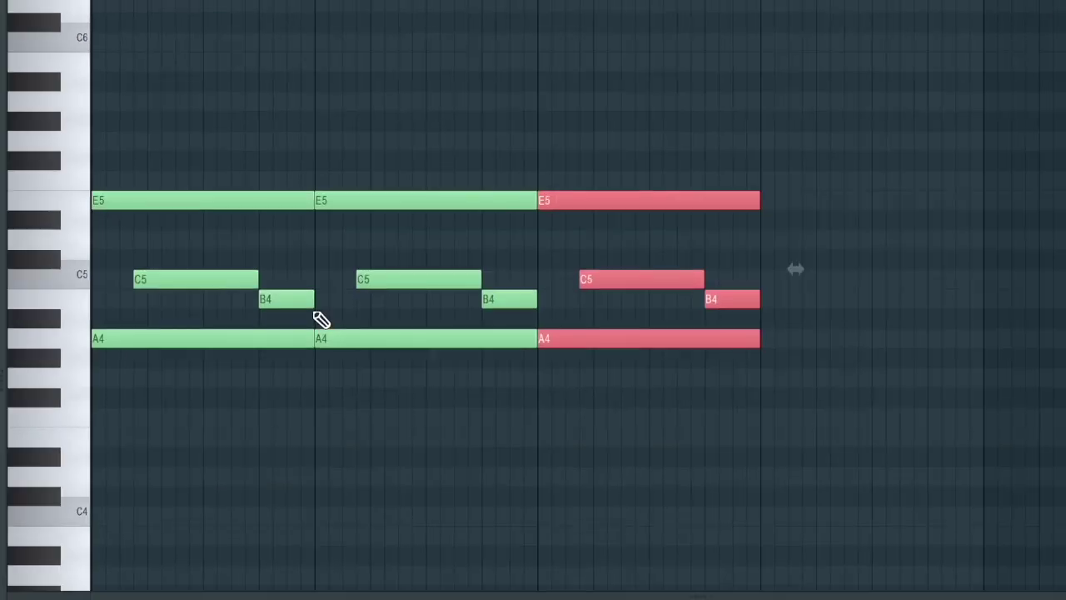
{"action": "key", "text": "Down"}
{"action": "key", "text": "Down"}
{"action": "key", "text": "Down"}
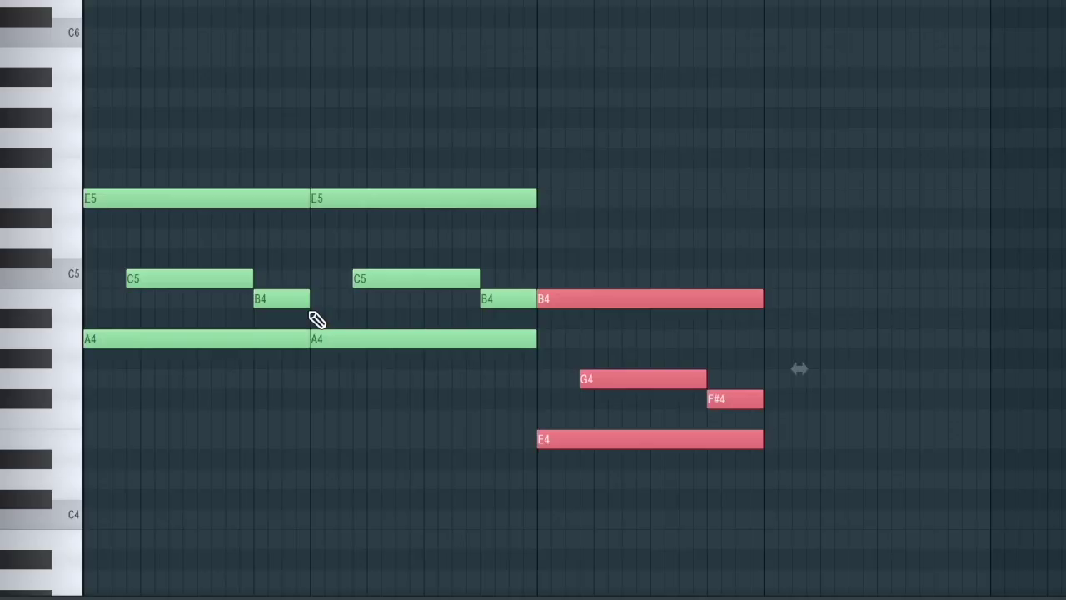
Duplicate the E4 chord from bar 3 into bar 4 and play back the four-bar progression.
{"action": "key", "text": "ctrl+b"}
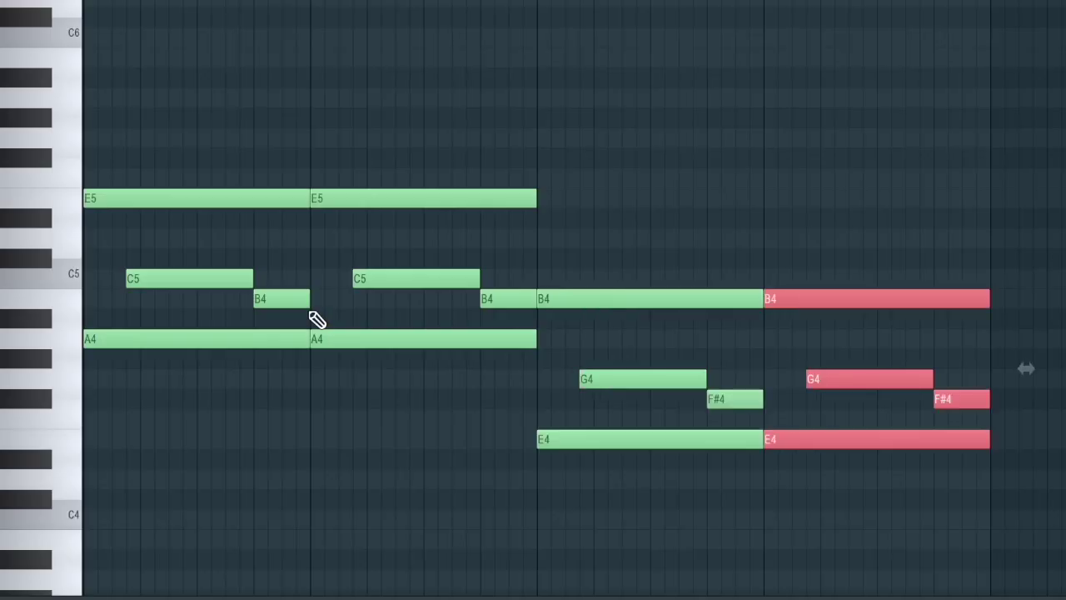
{"action": "left_click", "coordinate": [1042, 191]}
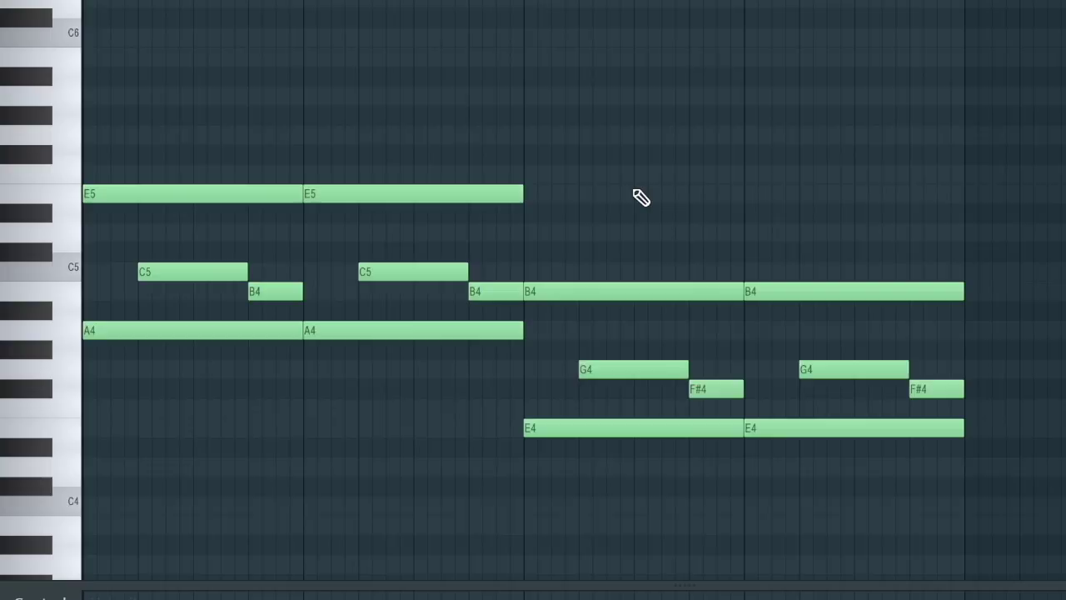
{"action": "key", "text": "space"}
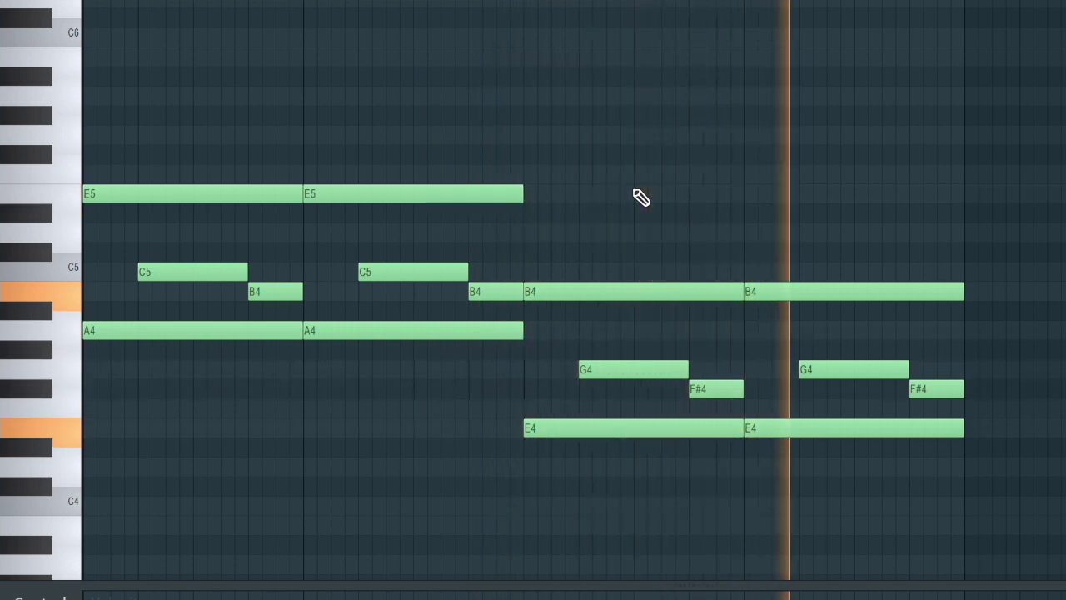
{"action": "key", "text": "space"}
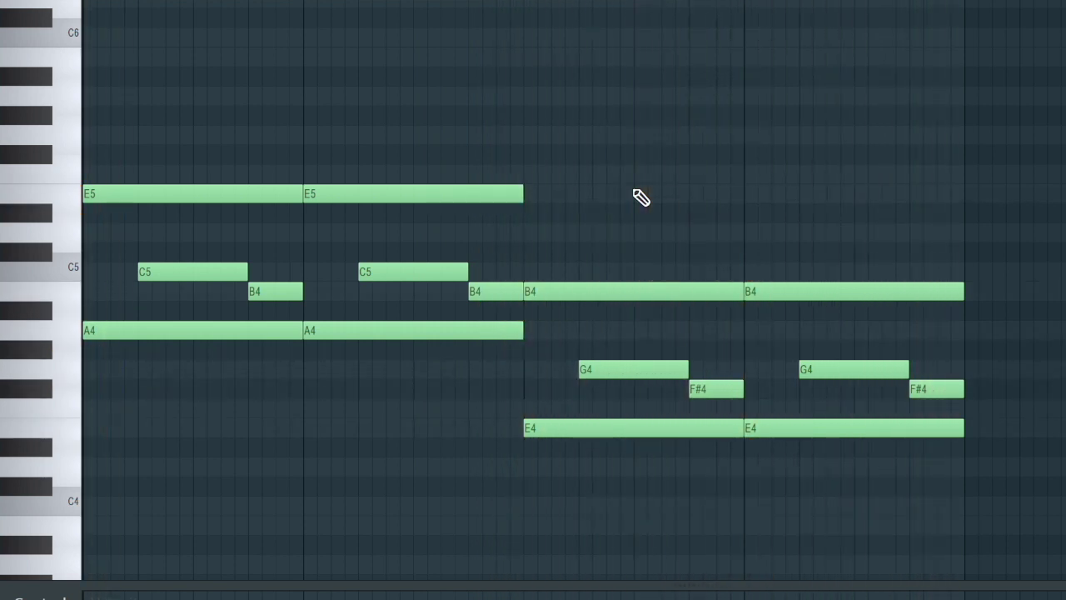
Copy the A4 and E4 root notes of all four bars one octave down to A3 and E3.
{"action": "scroll", "coordinate": [876, 538], "scroll_direction": "down", "scroll_amount": 3}
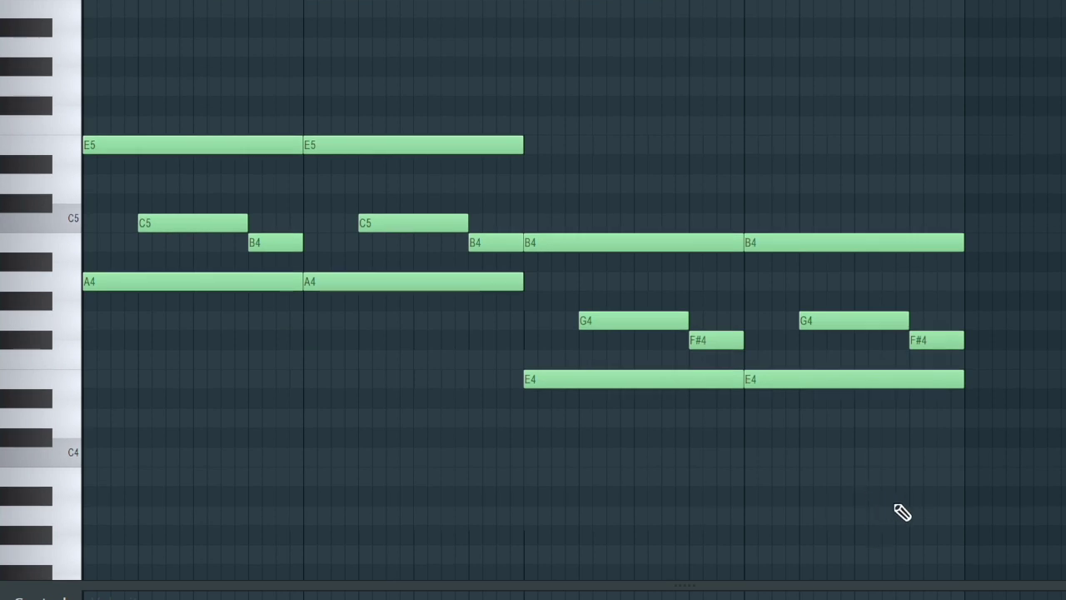
{"action": "left_click_drag", "start_coordinate": [906, 511], "coordinate": [554, 388]}
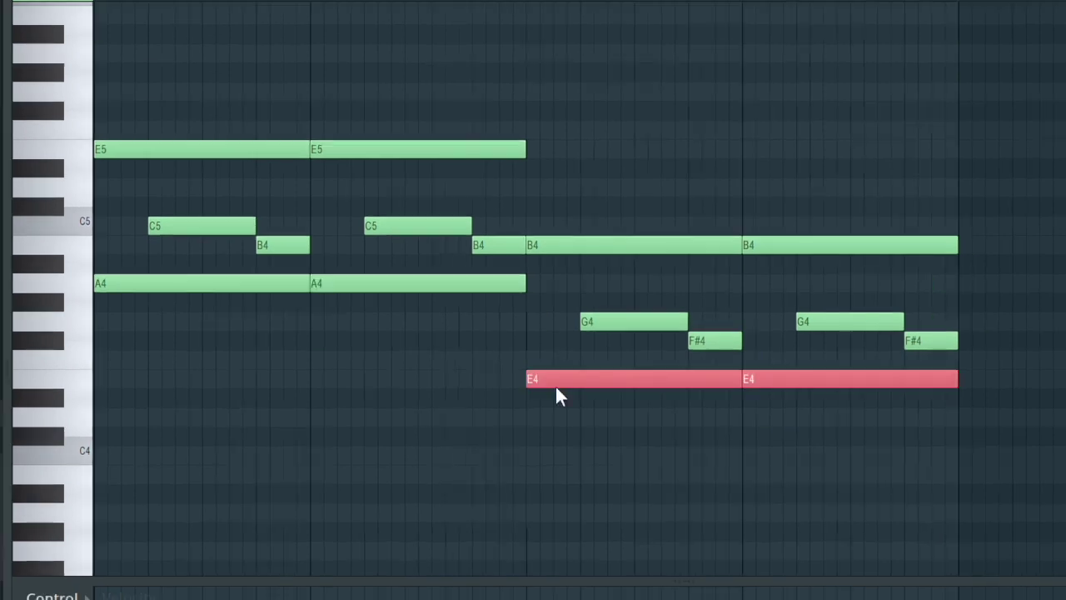
{"action": "left_click_drag", "start_coordinate": [303, 353], "coordinate": [90, 513]}
{"action": "scroll", "coordinate": [314, 450], "scroll_direction": "down", "scroll_amount": 5}
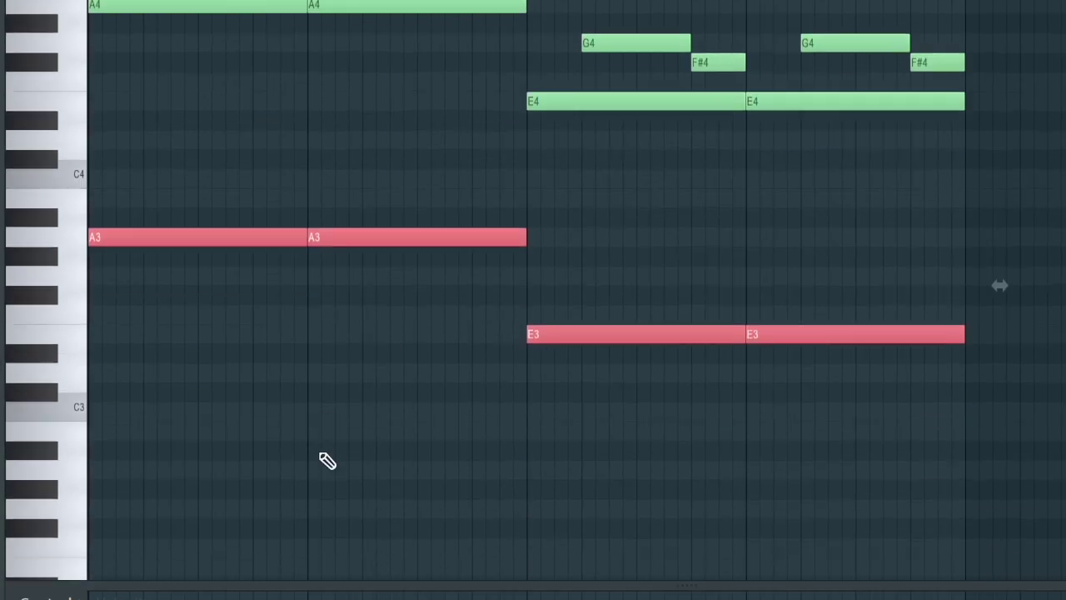
{"action": "mouse_move", "coordinate": [181, 234]}
{"action": "left_mouse_down"}
{"action": "mouse_move", "coordinate": [228, 230]}
{"action": "mouse_move", "coordinate": [179, 234]}
{"action": "left_mouse_up"}
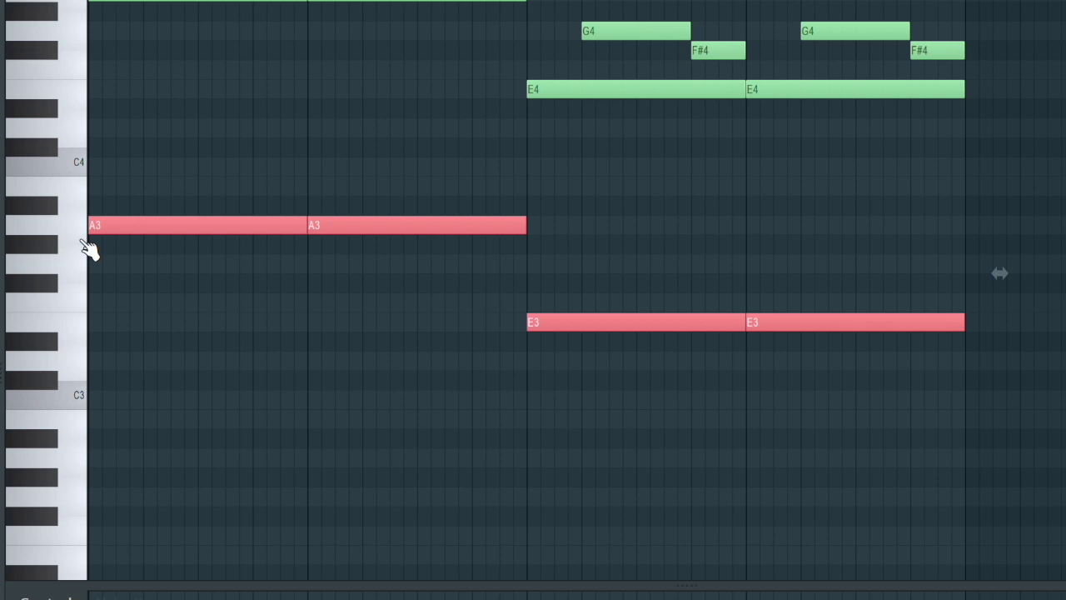
Add a melody in bar 1 with a half-bar E6 followed by a half-bar C6, playing it back while placing the notes.
{"action": "scroll", "coordinate": [483, 271], "scroll_direction": "up", "scroll_amount": 8}
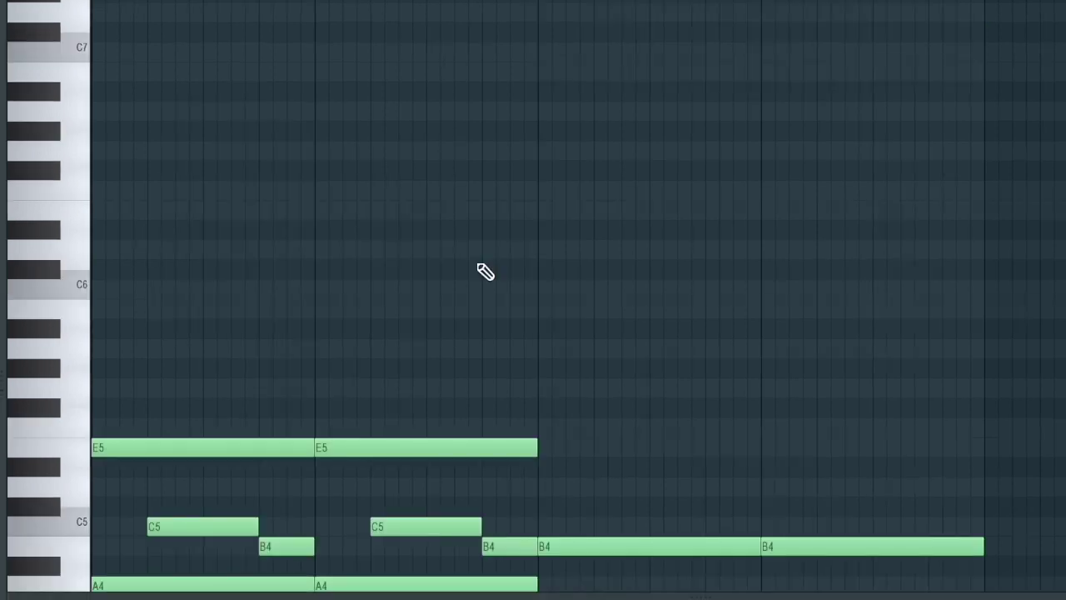
{"action": "left_click_drag", "start_coordinate": [113, 209], "coordinate": [89, 209]}
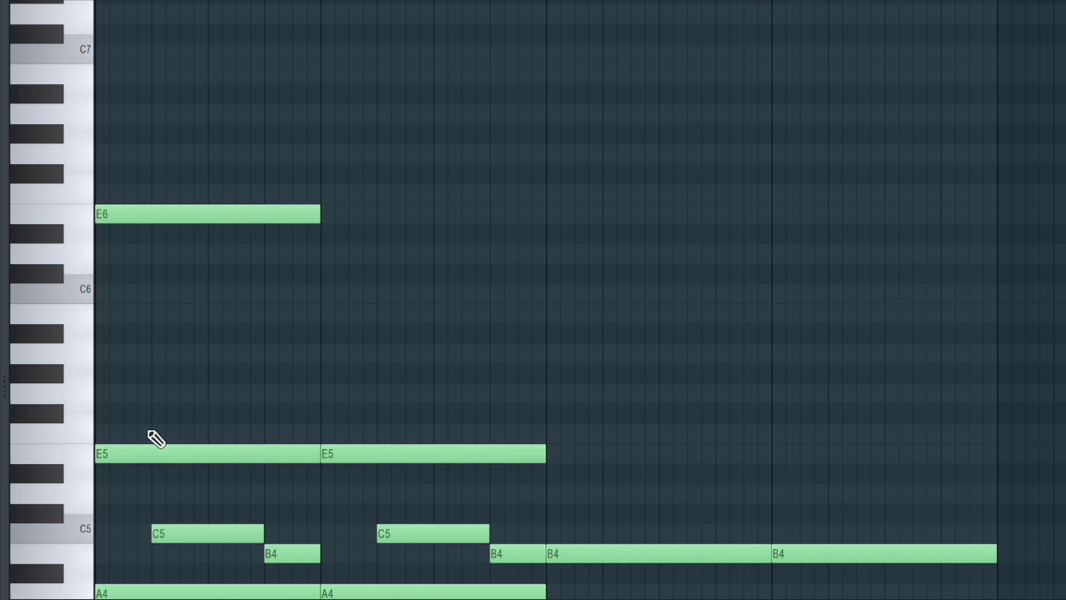
{"action": "left_click_drag", "start_coordinate": [318, 214], "coordinate": [206, 214]}
{"action": "key", "text": "space"}
{"action": "key", "text": "space"}
{"action": "key", "text": "space"}
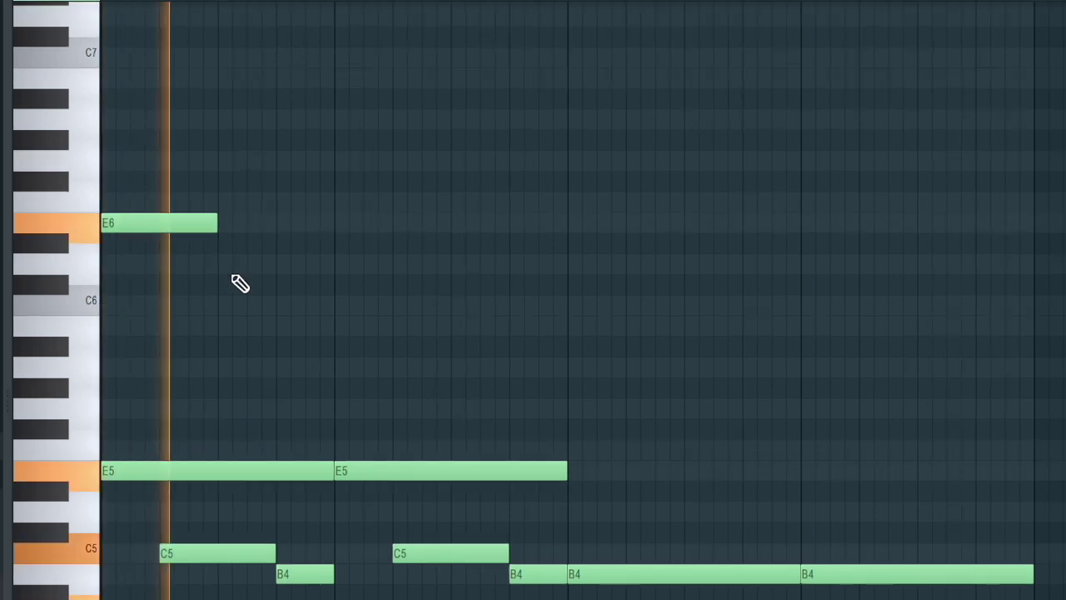
{"action": "key", "text": "space"}
{"action": "left_click", "coordinate": [220, 305]}
{"action": "key", "text": "space"}
Duplicate the E6 and C6 melody notes from bar 1 into bar 2.
{"action": "scroll", "coordinate": [405, 305], "scroll_direction": "down", "scroll_amount": 3}
{"action": "left_click_drag", "start_coordinate": [352, 314], "coordinate": [119, 121]}
{"action": "key", "text": "ctrl+b"}
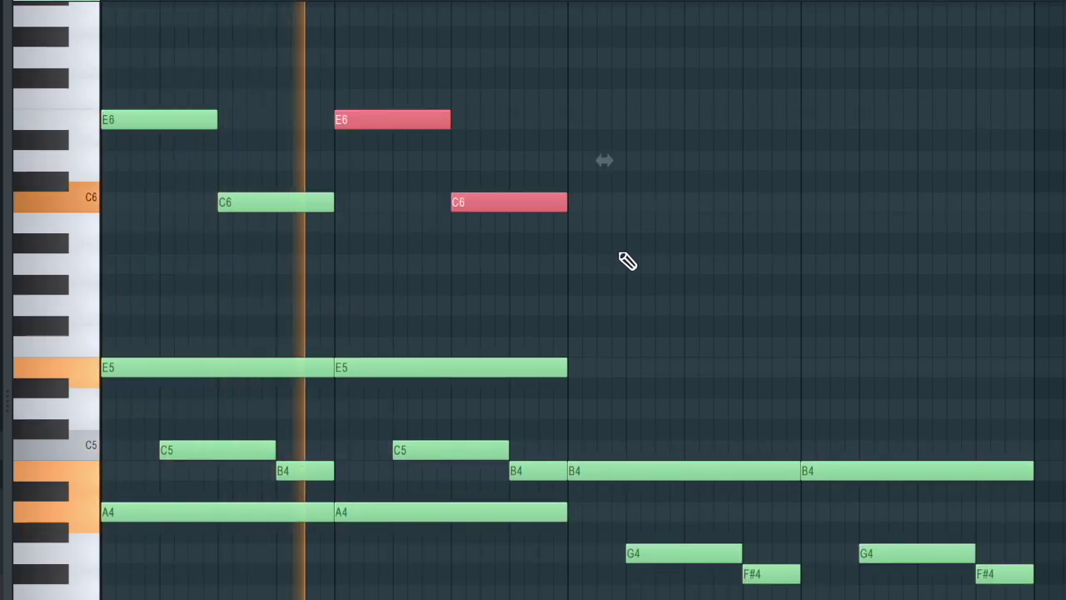
{"action": "key", "text": "space"}
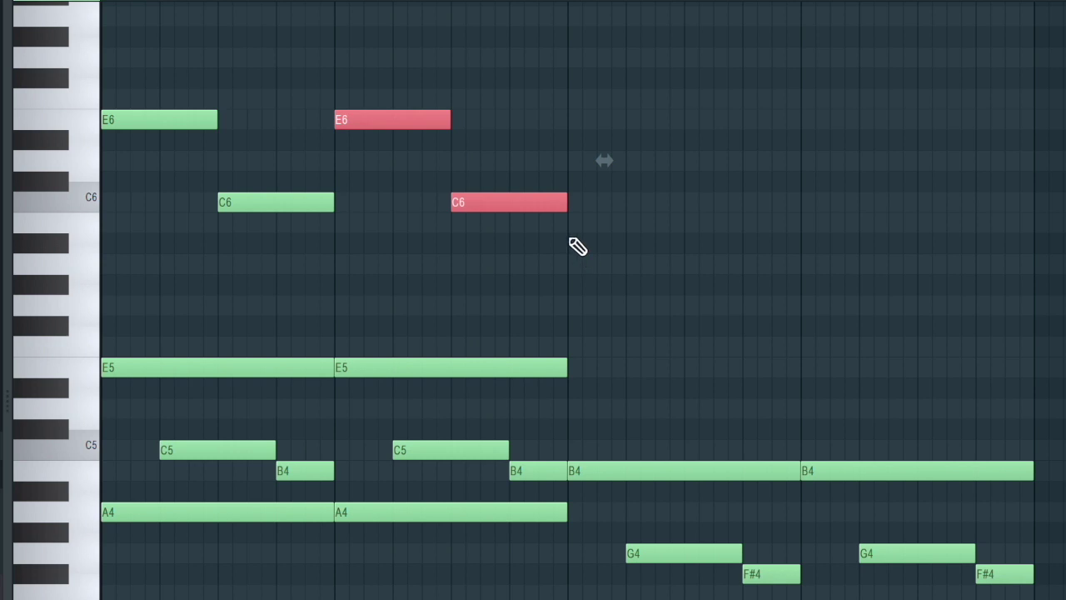
Add half-bar B5 and G5 melody notes in both bar 3 and bar 4, and play the result.
{"action": "left_click", "coordinate": [572, 225]}
{"action": "left_click", "coordinate": [704, 307]}
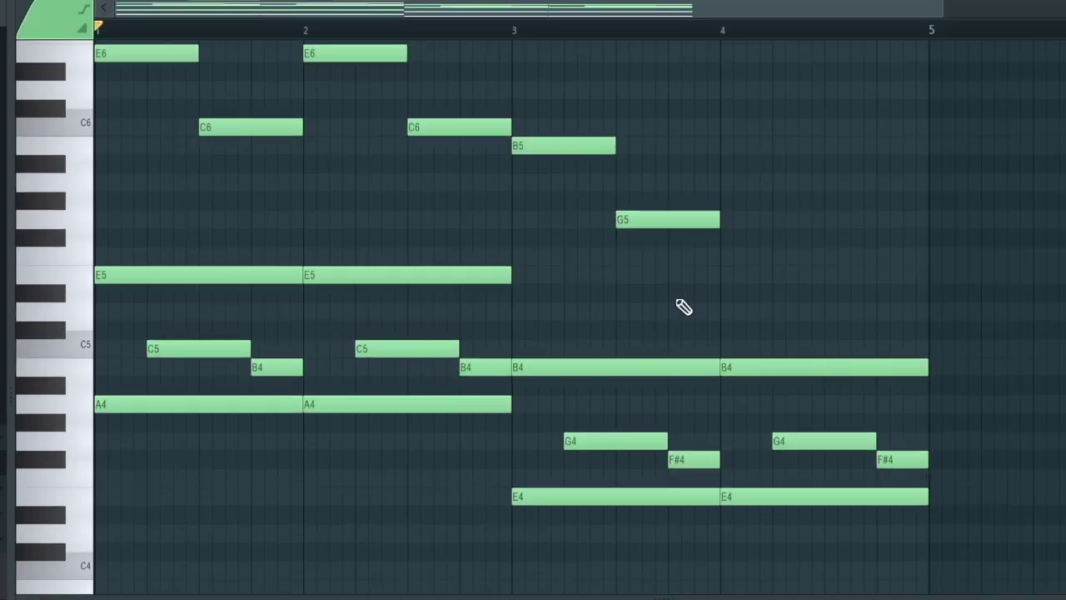
{"action": "left_click", "coordinate": [727, 146]}
{"action": "left_click", "coordinate": [862, 221]}
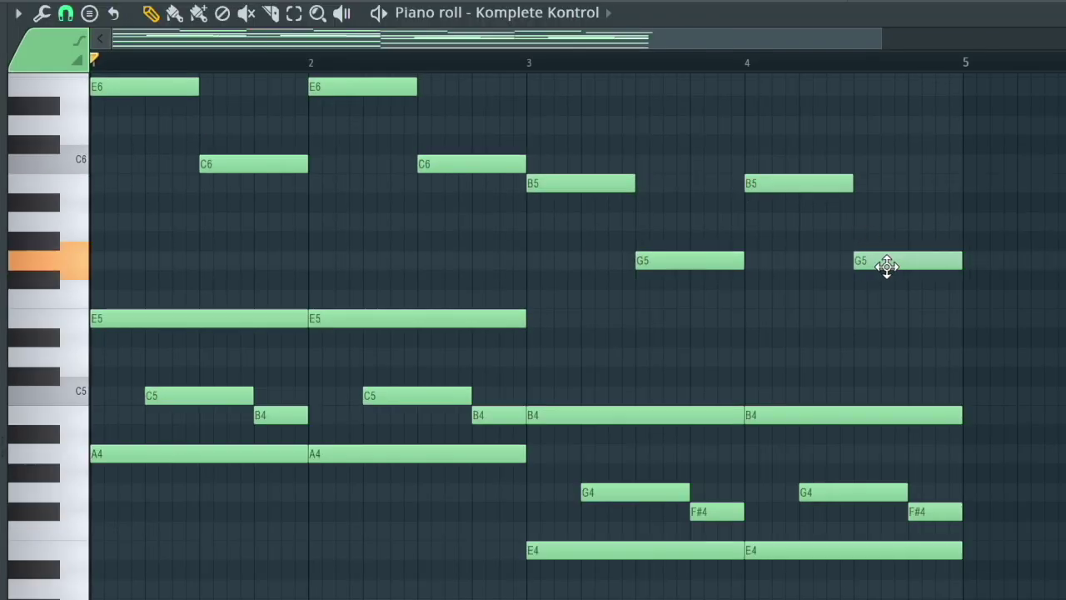
{"action": "key", "text": "space"}
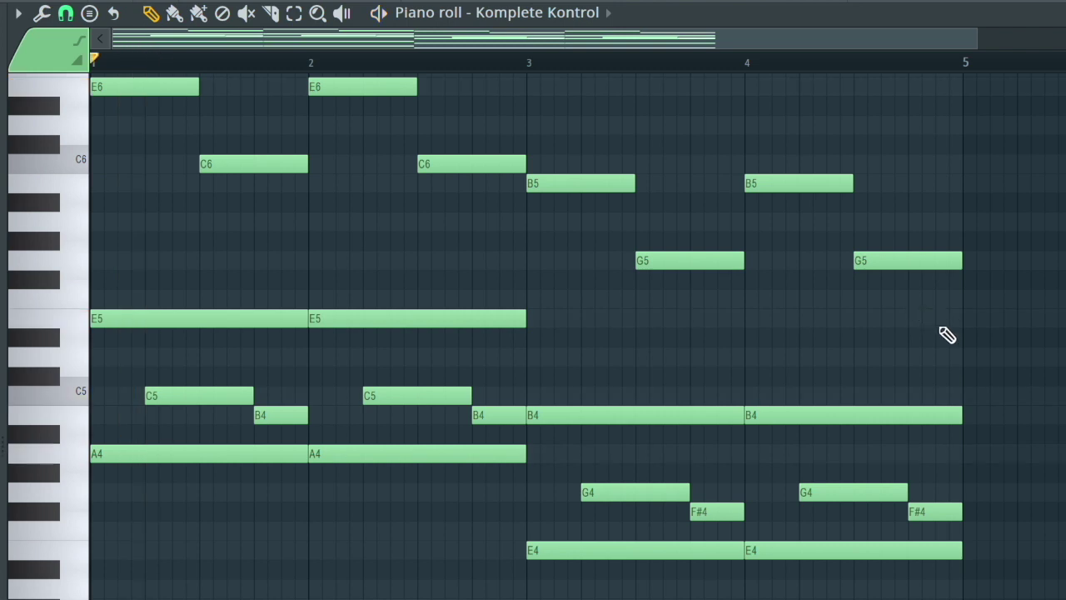
Transpose all the E6, C6, B5 and G5 melody notes across the four bars up one octave.
{"action": "left_click_drag", "start_coordinate": [956, 334], "coordinate": [308, 83]}
{"action": "left_click_drag", "start_coordinate": [1006, 261], "coordinate": [726, 189]}
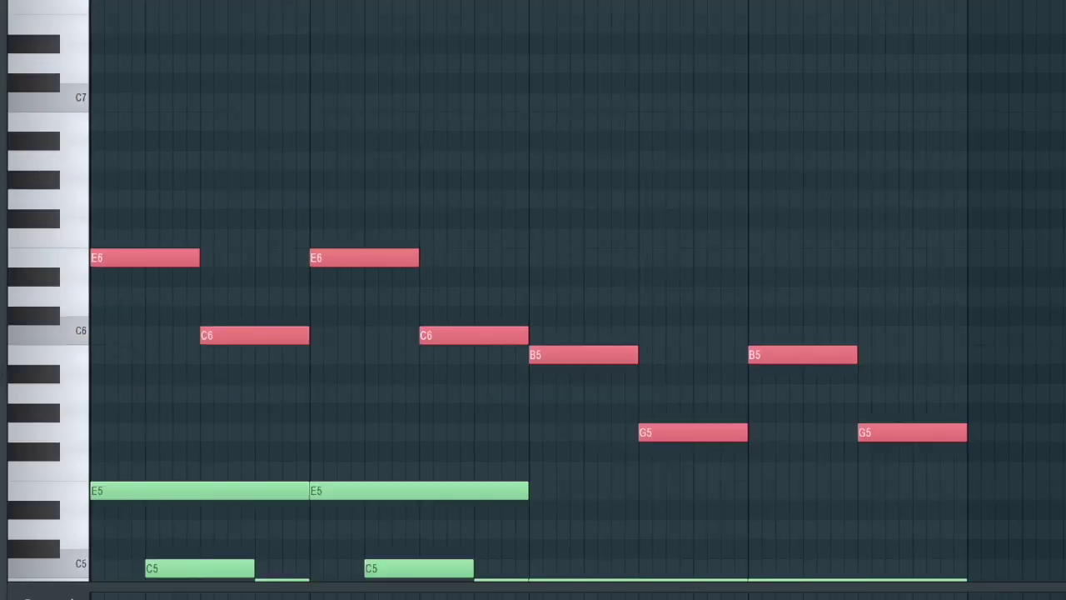
{"action": "key", "text": "ctrl+Up"}
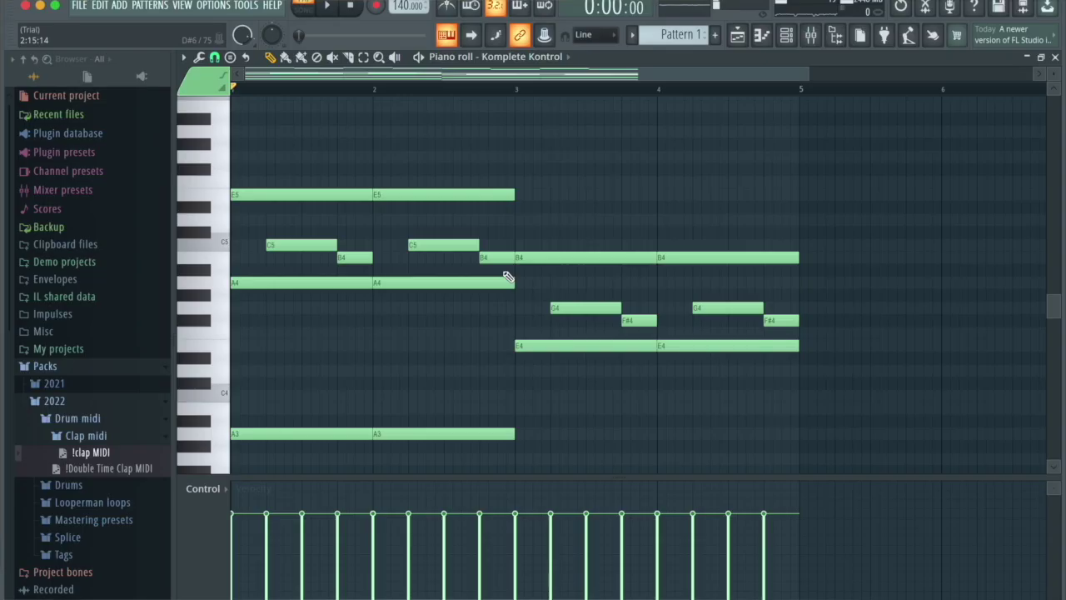
Randomize the velocity of all notes by a small bipolar amount, leaving the other levels unrandomized.
{"action": "key", "text": "alt+r"}
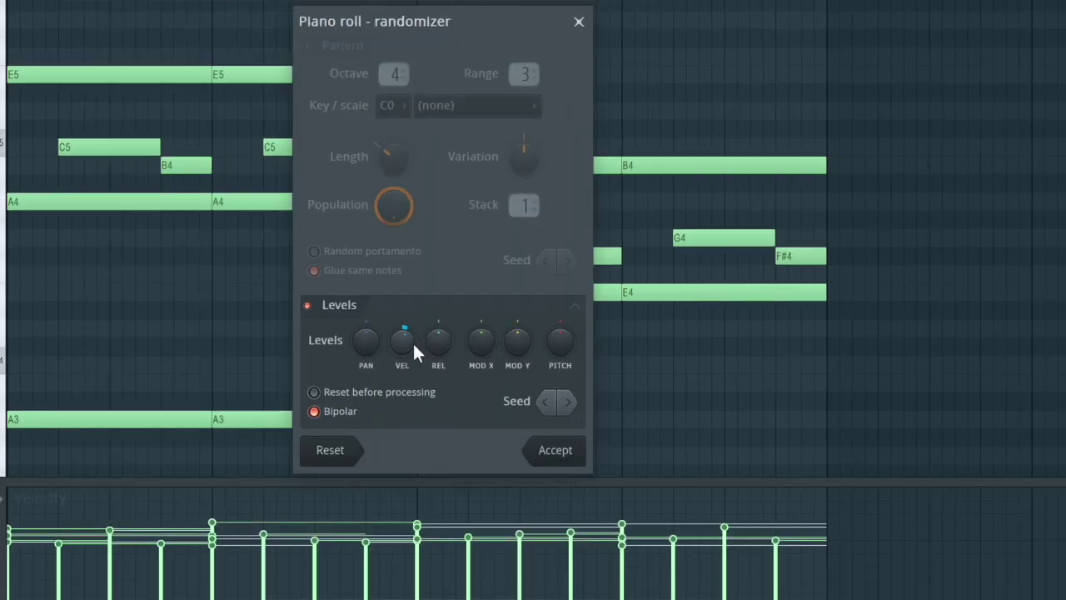
{"action": "left_click_drag", "start_coordinate": [402, 340], "coordinate": [403, 345]}
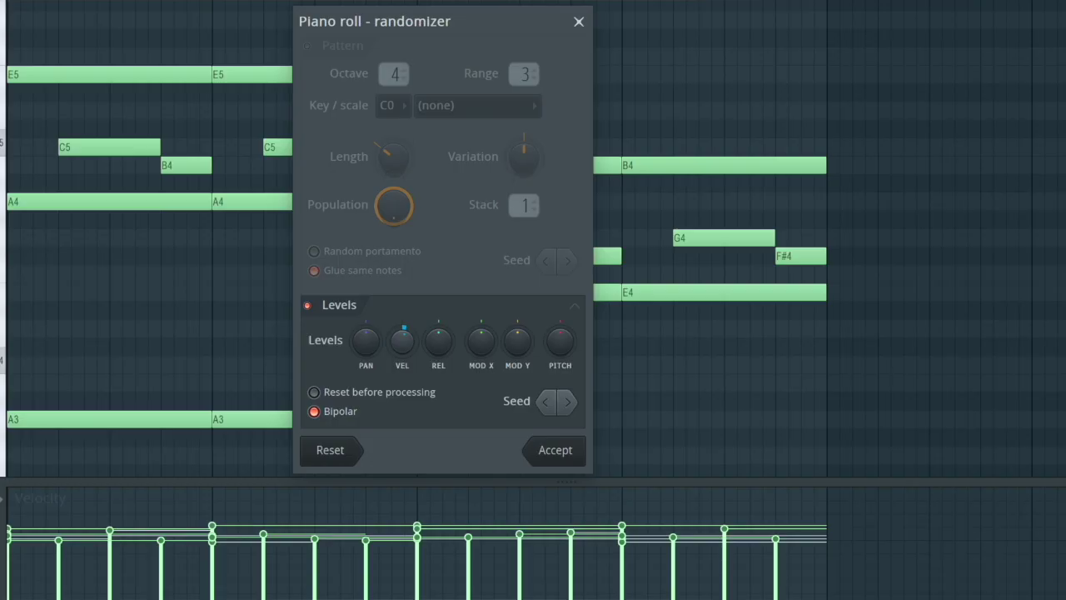
{"action": "left_click", "coordinate": [552, 454]}
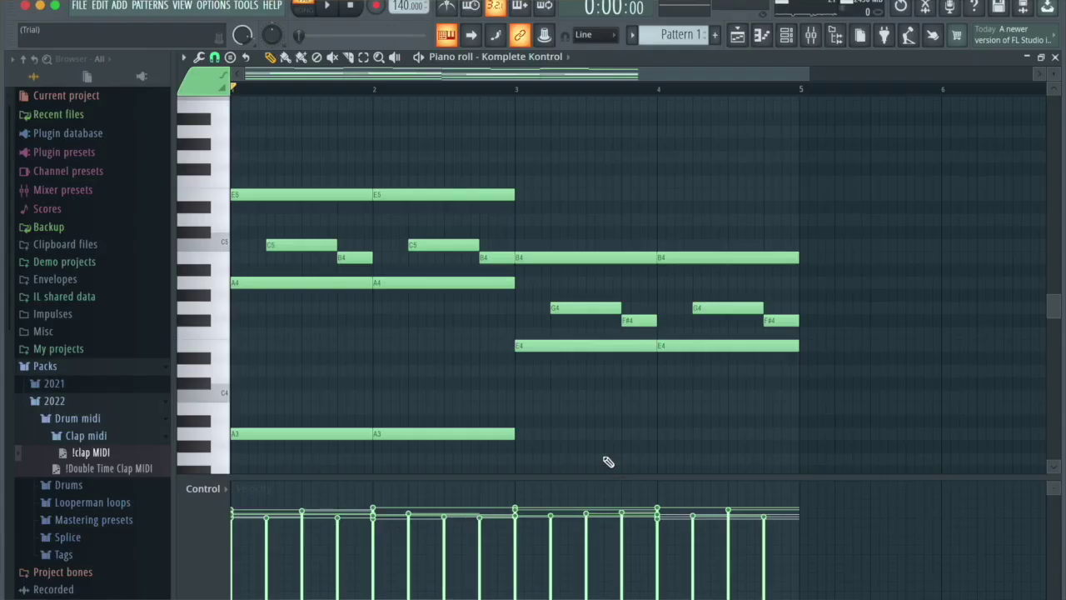
Strumize the notes with a slight start time strength and end time strength.
{"action": "key", "text": "alt+s"}
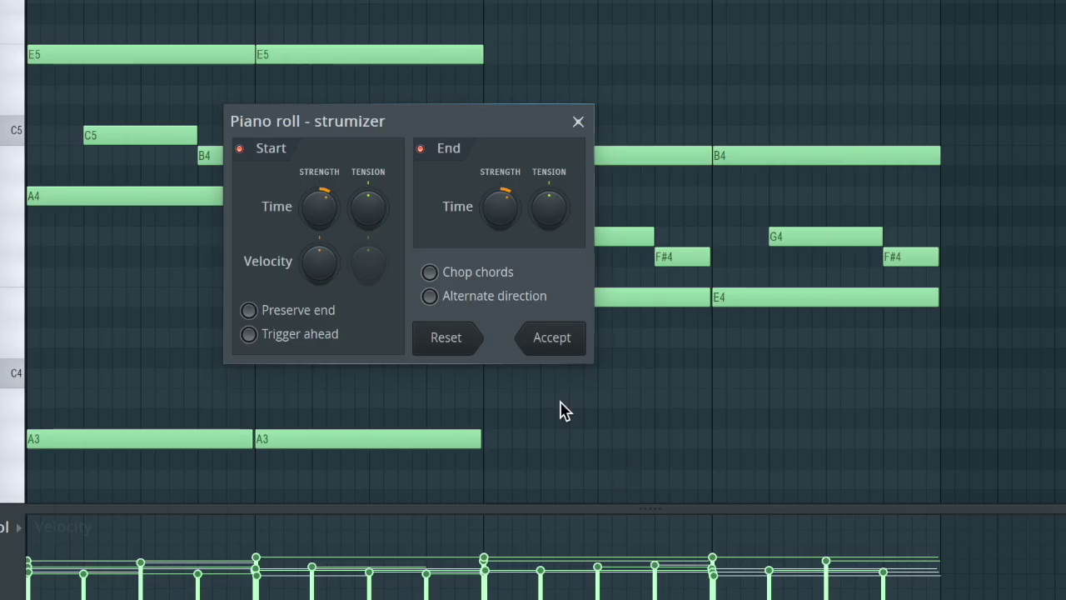
{"action": "left_click_drag", "start_coordinate": [319, 207], "coordinate": [319, 209]}
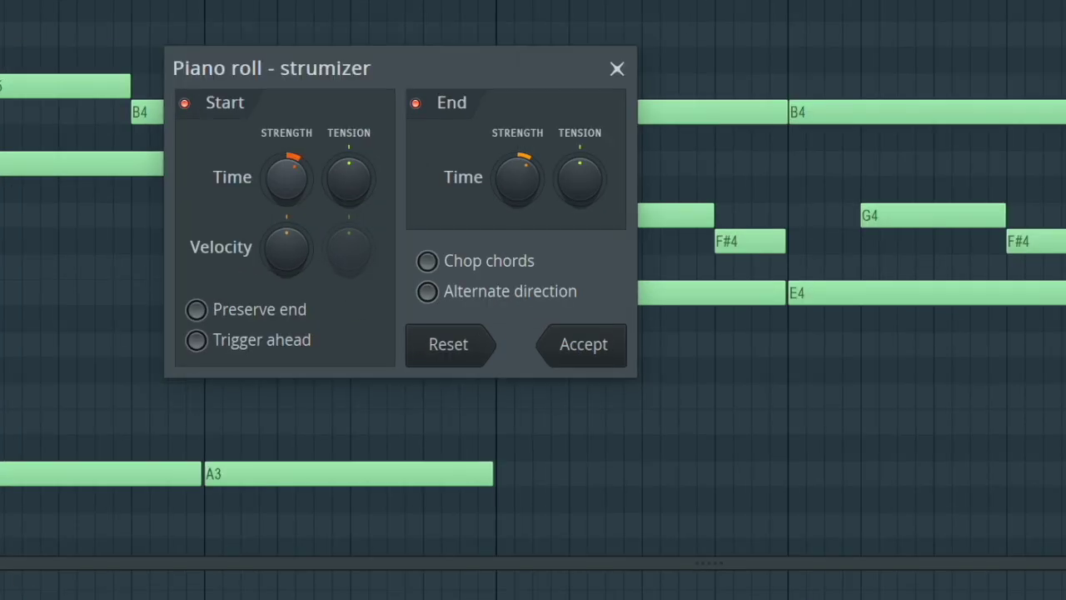
{"action": "left_click", "coordinate": [593, 351]}
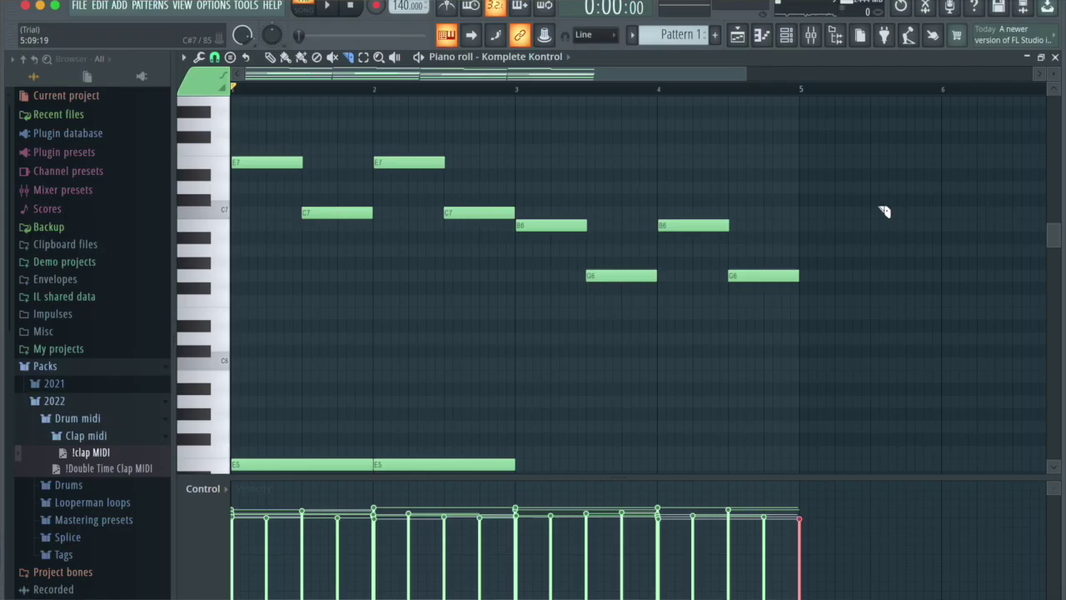
Delete the sliced-off note ends beyond the fourth bar and play back the four-bar progression.
{"action": "key", "text": "Delete"}
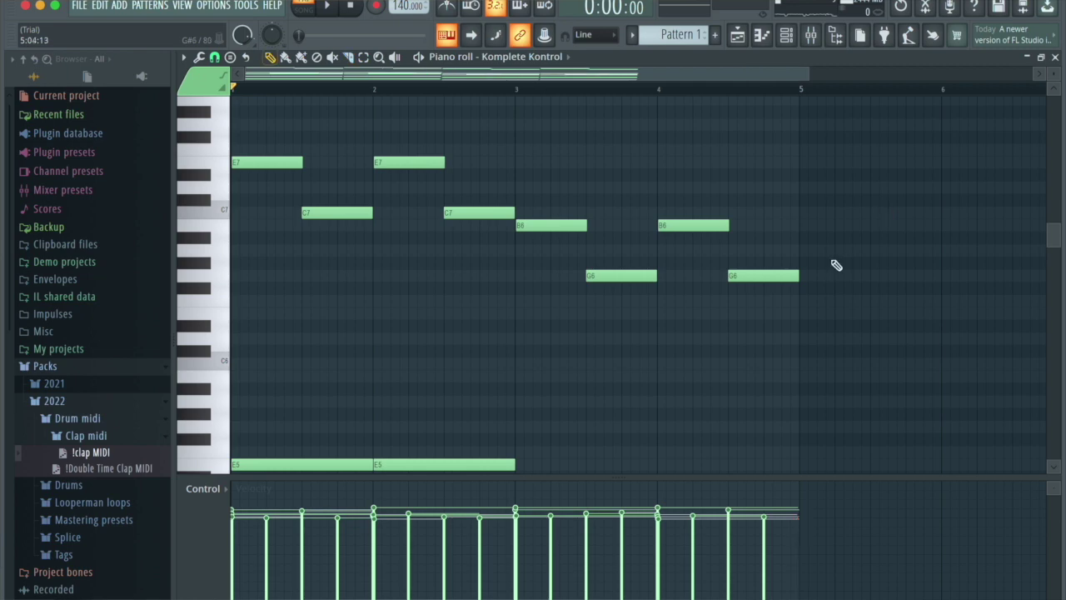
{"action": "scroll", "coordinate": [633, 308], "scroll_direction": "down", "scroll_amount": 5}
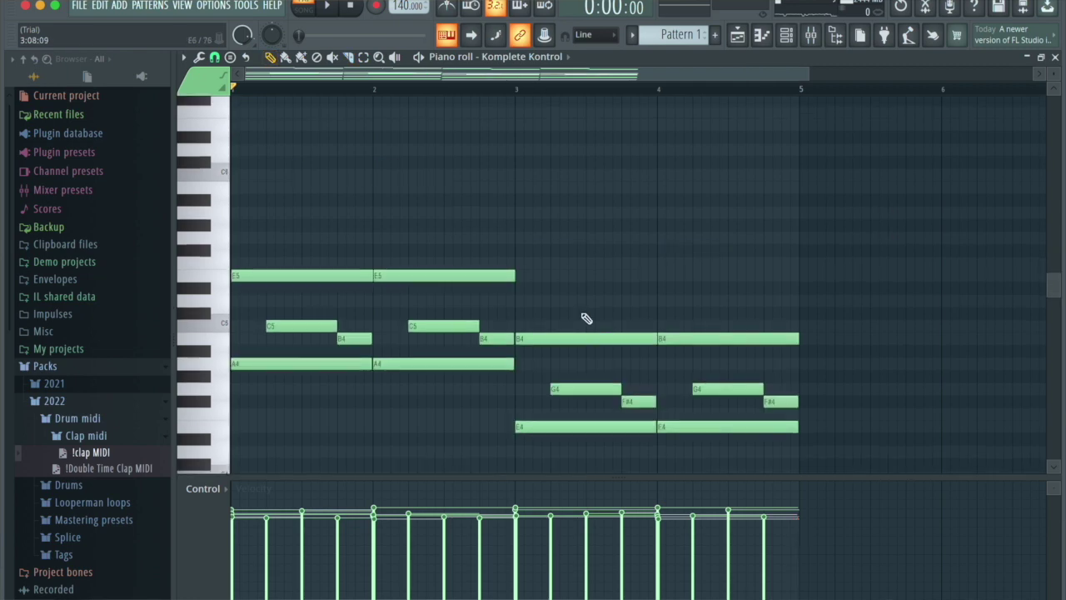
{"action": "key", "text": "space"}
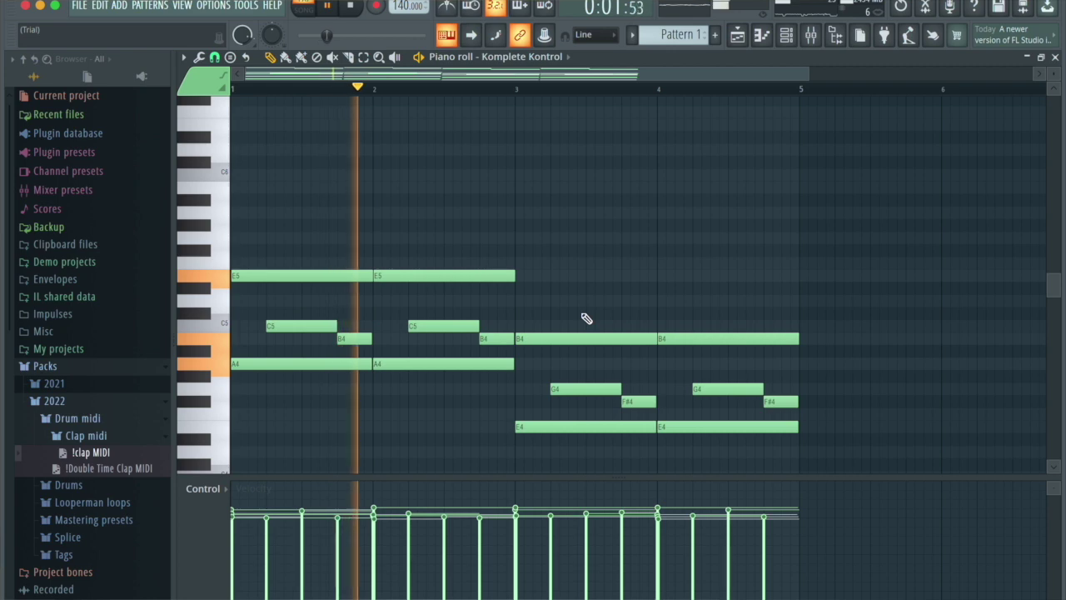
{"action": "scroll", "coordinate": [587, 317], "scroll_direction": "down", "scroll_amount": 3}
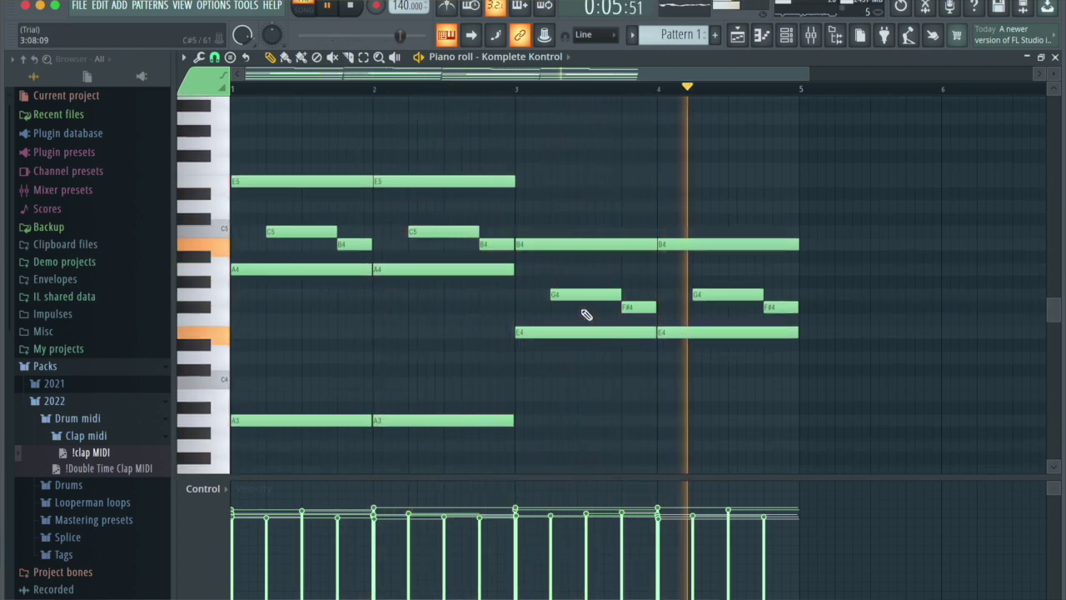
{"action": "scroll", "coordinate": [586, 315], "scroll_direction": "down", "scroll_amount": 3}
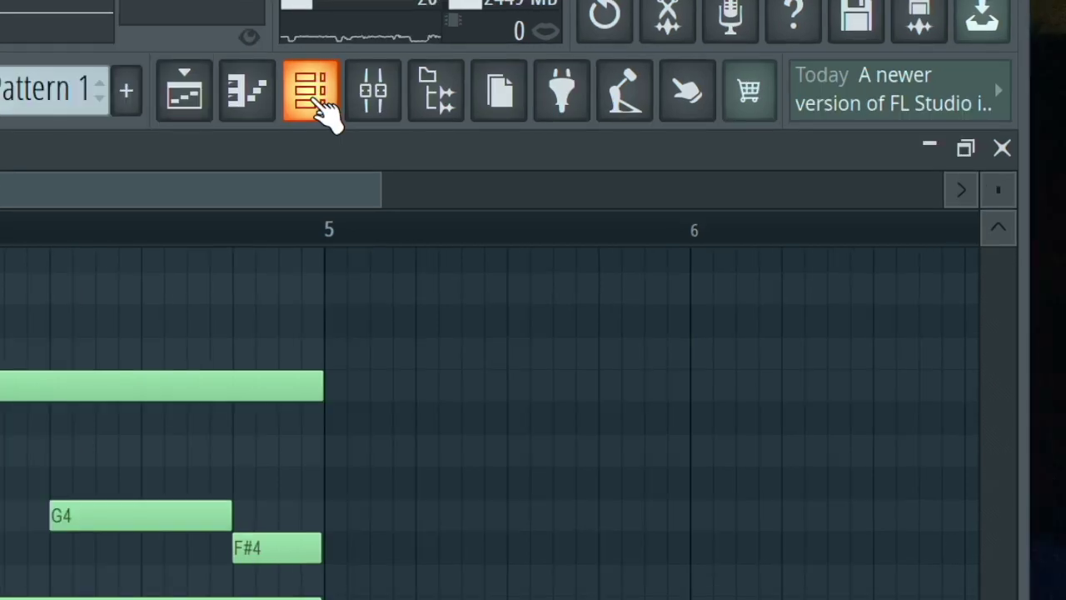
Add a second Komplete Kontrol instrument channel and filter its library by the Synth Lead type.
{"action": "left_click", "coordinate": [786, 35]}
{"action": "left_click", "coordinate": [185, 189]}
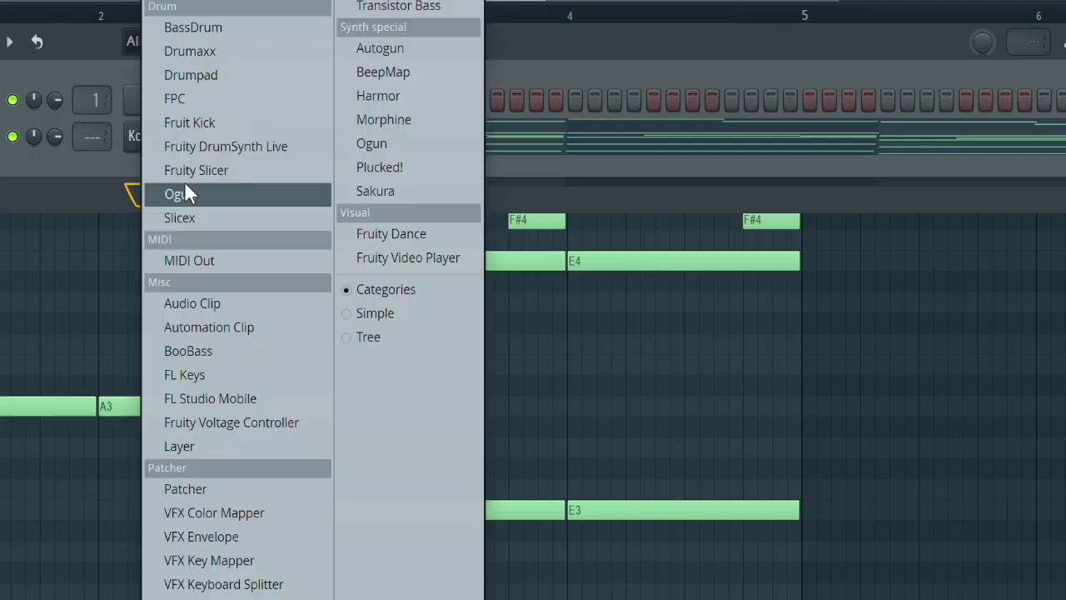
{"action": "left_click", "coordinate": [631, 31]}
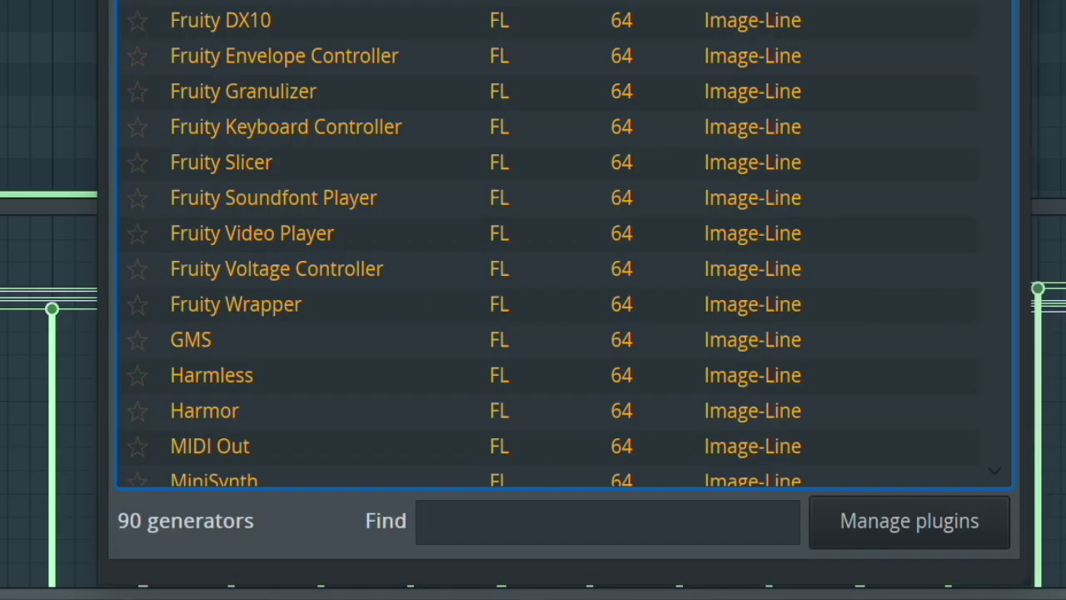
{"action": "type", "text": "knom"}
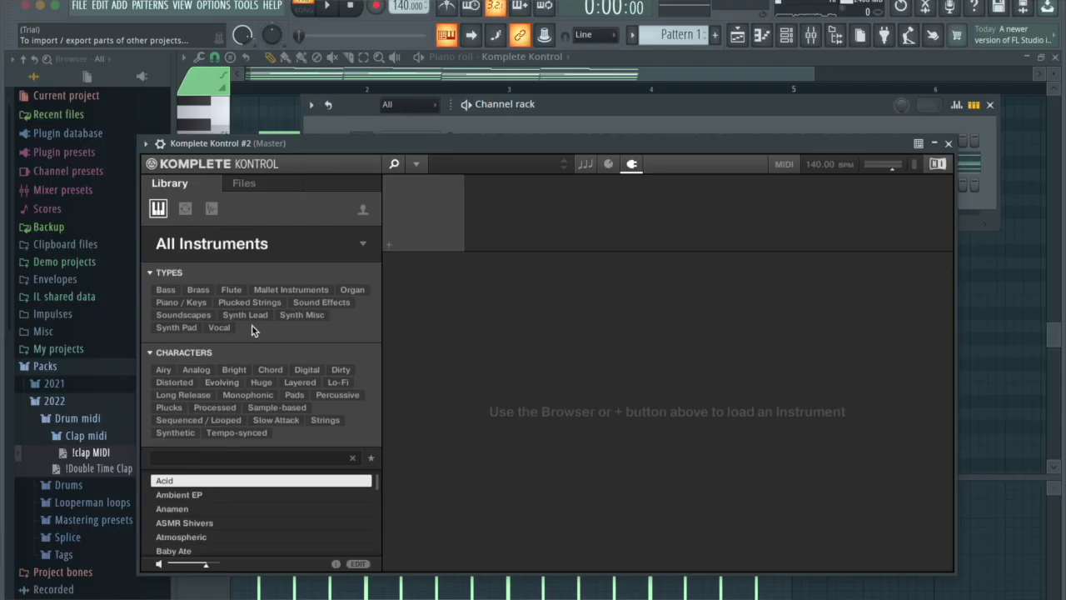
{"action": "left_click", "coordinate": [245, 315]}
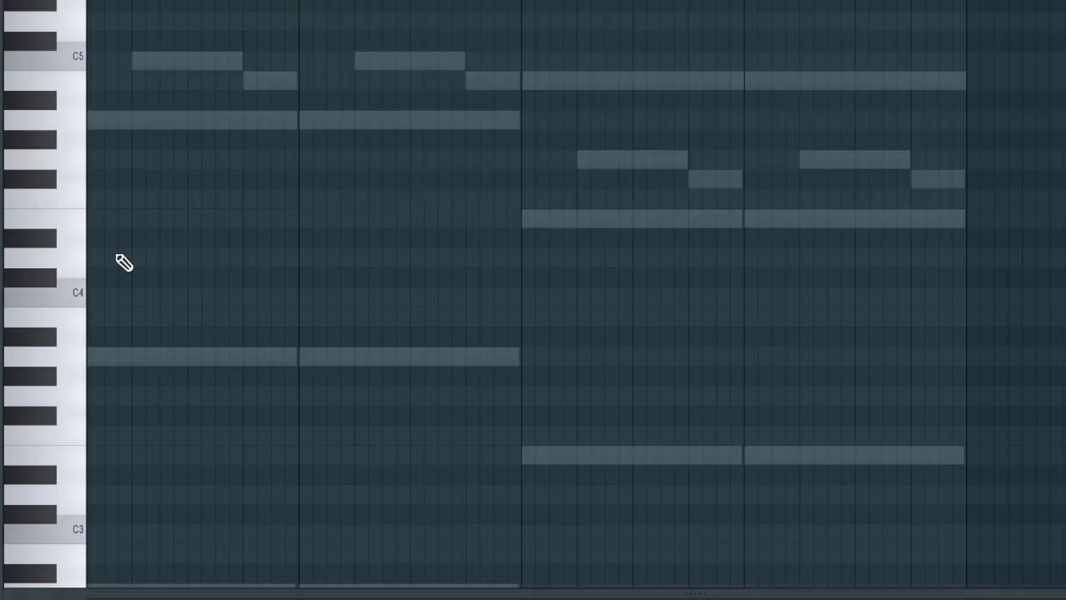
Draw quarter-bar counter-melody notes: C5, C5 and E5 in bar 1, E5 and C5 in bar 2.
{"action": "scroll", "coordinate": [133, 270], "scroll_direction": "up", "scroll_amount": 3}
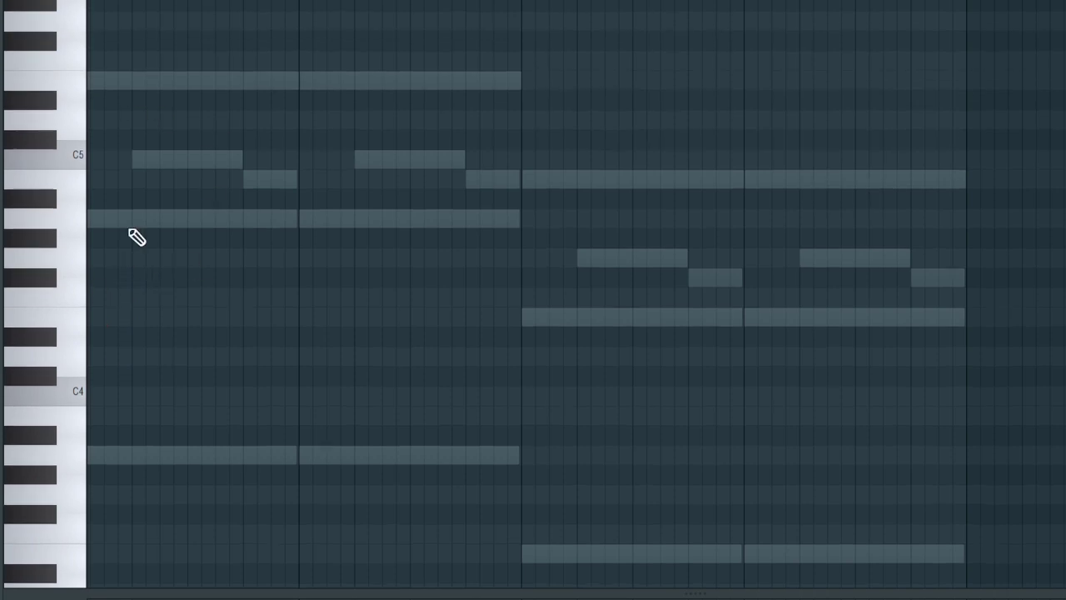
{"action": "left_click", "coordinate": [92, 158]}
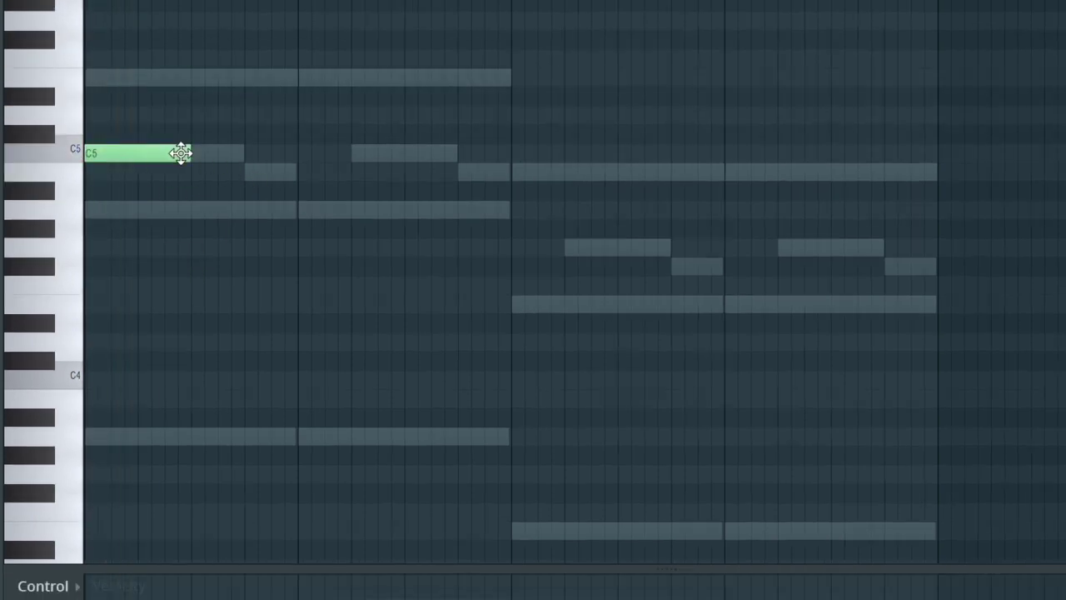
{"action": "left_click_drag", "start_coordinate": [188, 152], "coordinate": [137, 152]}
{"action": "left_click", "coordinate": [137, 78]}
{"action": "left_click", "coordinate": [177, 198]}
{"action": "left_click_drag", "start_coordinate": [254, 249], "coordinate": [254, 123]}
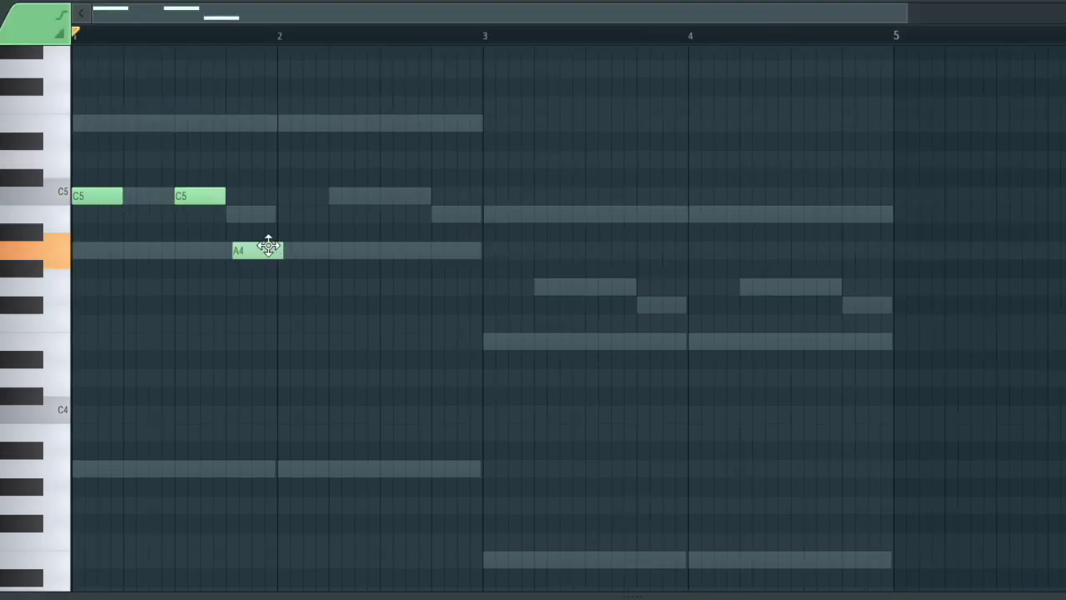
{"action": "left_click", "coordinate": [379, 87]}
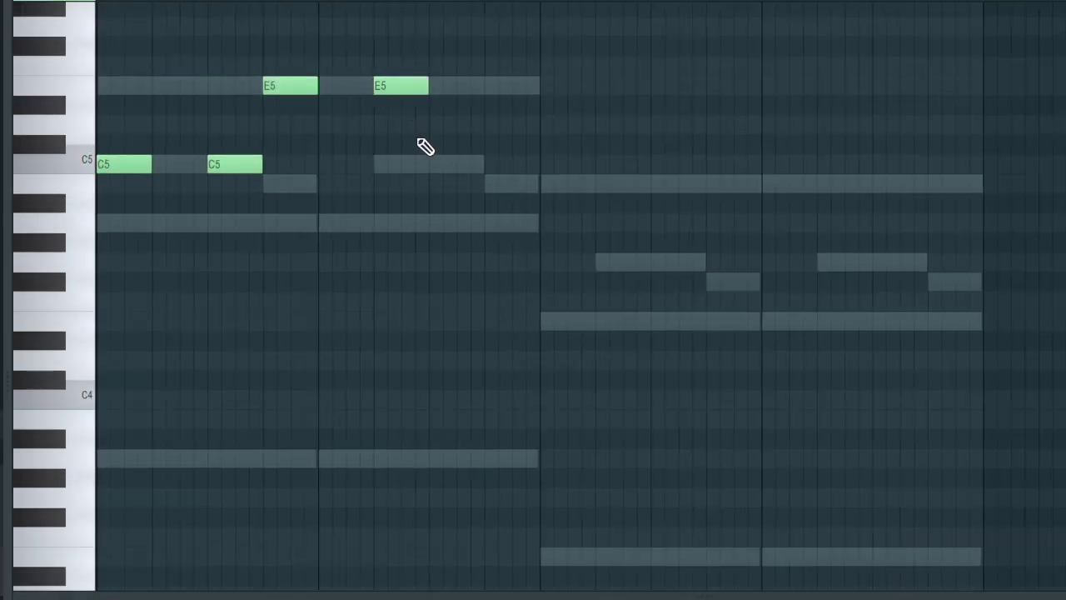
{"action": "left_click", "coordinate": [434, 166]}
Copy the two-bar counter-melody into bars 3 and 4, moved down to G4 and B4.
{"action": "key", "text": "super+a"}
{"action": "left_click_drag", "start_coordinate": [661, 349], "coordinate": [103, 75]}
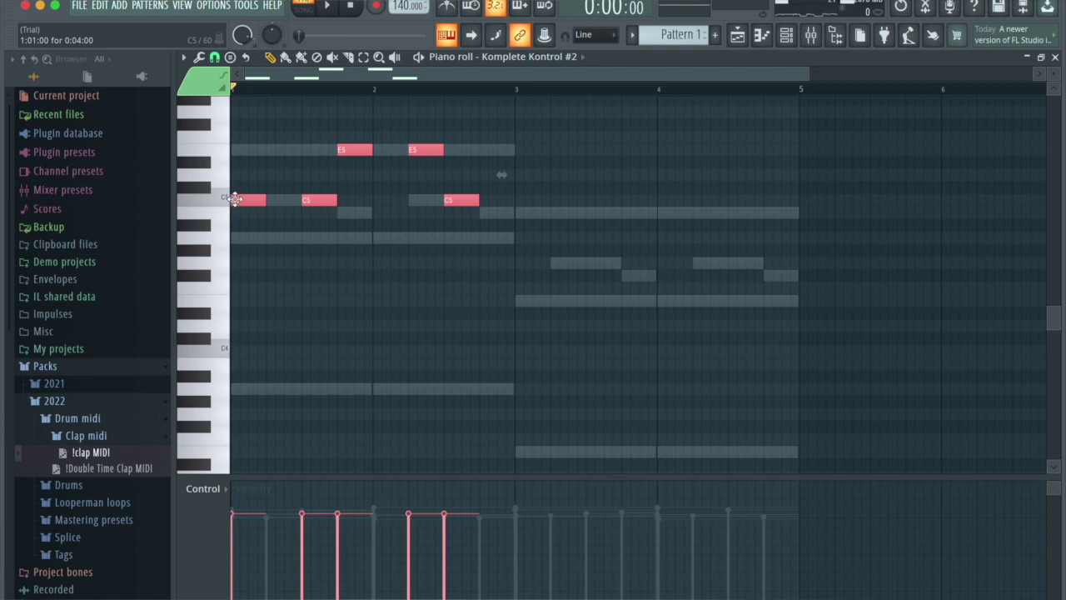
{"action": "left_click_drag", "start_coordinate": [237, 199], "coordinate": [543, 263]}
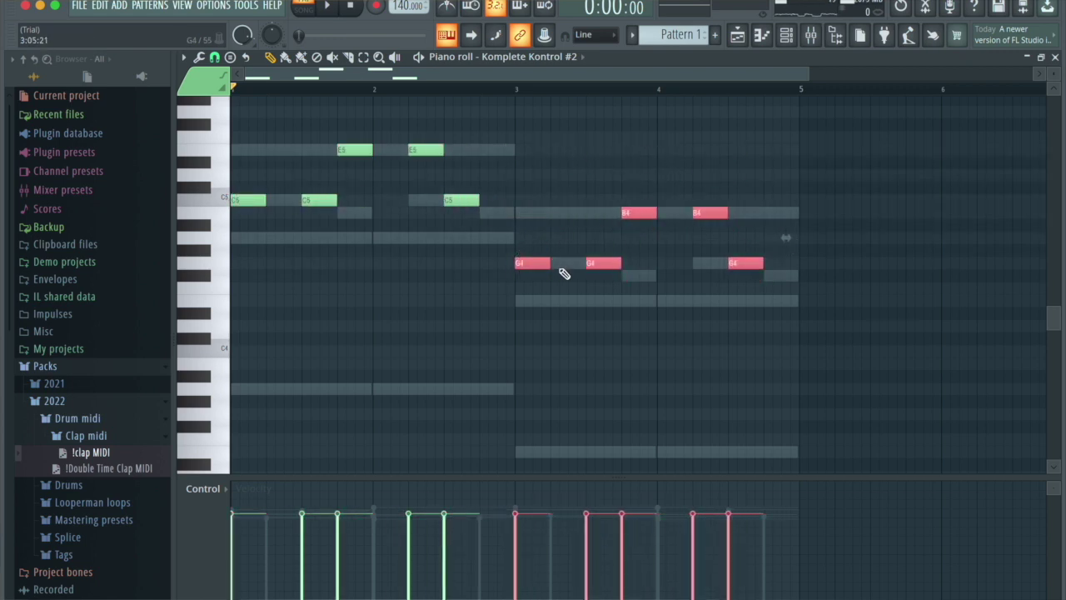
{"action": "left_click", "coordinate": [841, 167]}
{"action": "right_click", "coordinate": [857, 162]}
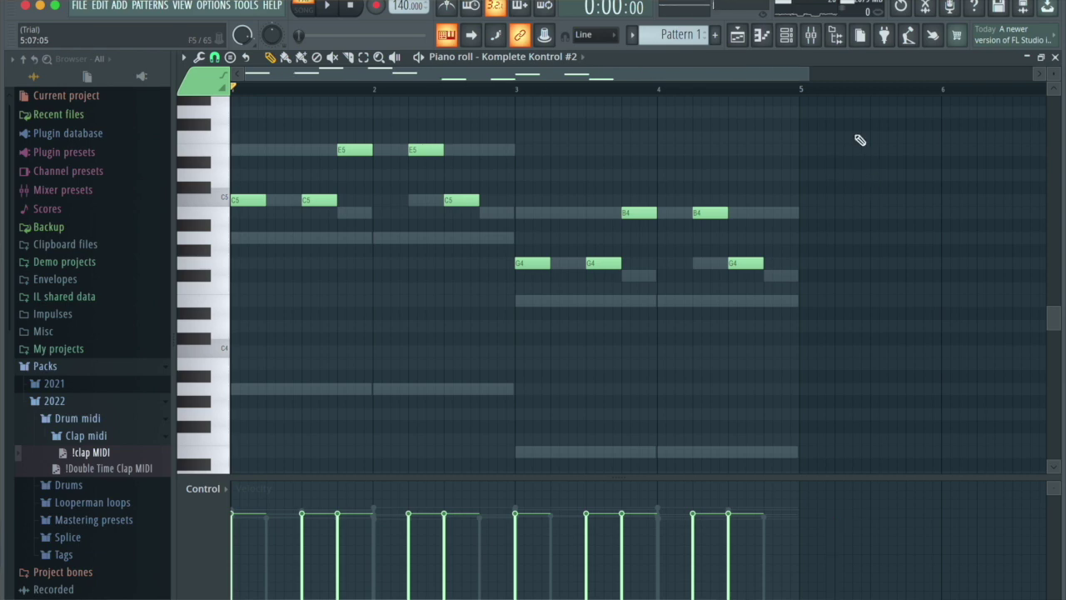
Transpose the whole counter-melody up one octave and play it with the keys.
{"action": "scroll", "coordinate": [861, 140], "scroll_direction": "up", "scroll_amount": 5}
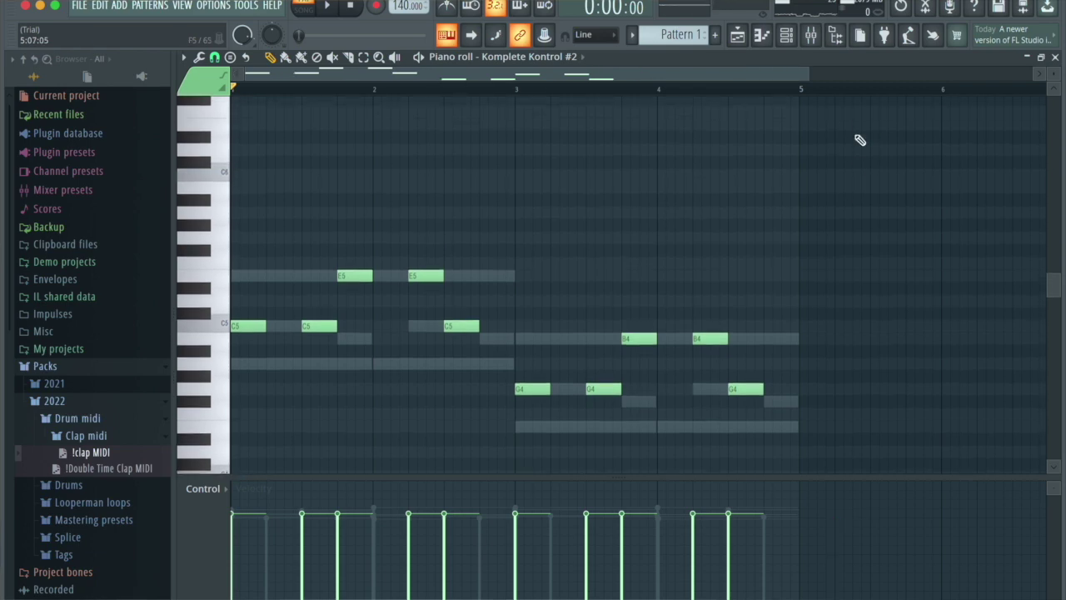
{"action": "key", "text": "ctrl+Up"}
{"action": "key", "text": "space"}
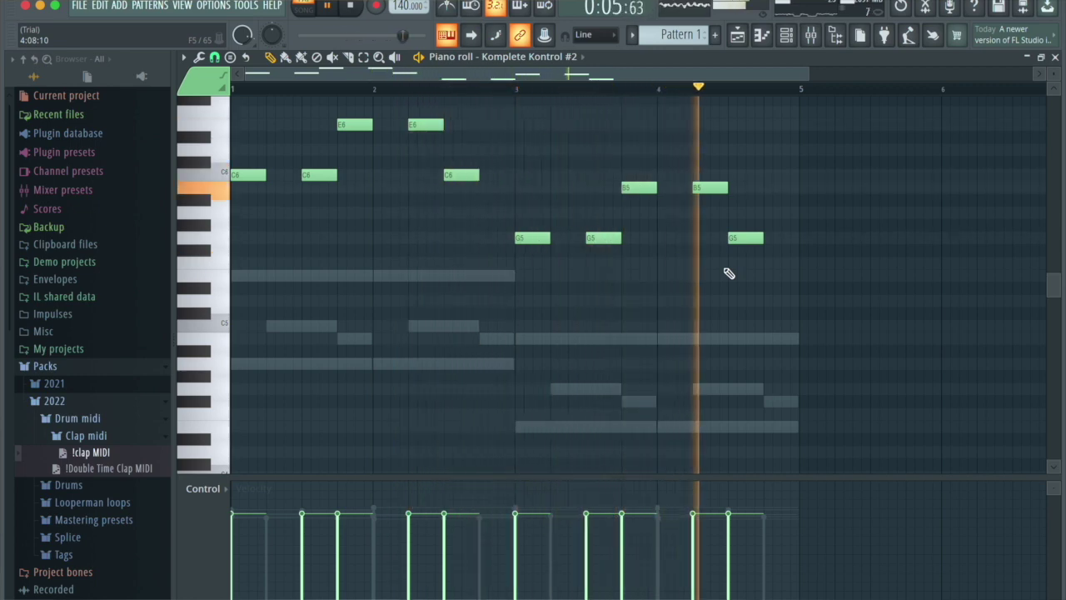
Stop playback and lower the Komplete Kontrol #2 channel volume in the channel rack.
{"action": "scroll", "coordinate": [726, 266], "scroll_direction": "up", "scroll_amount": 3}
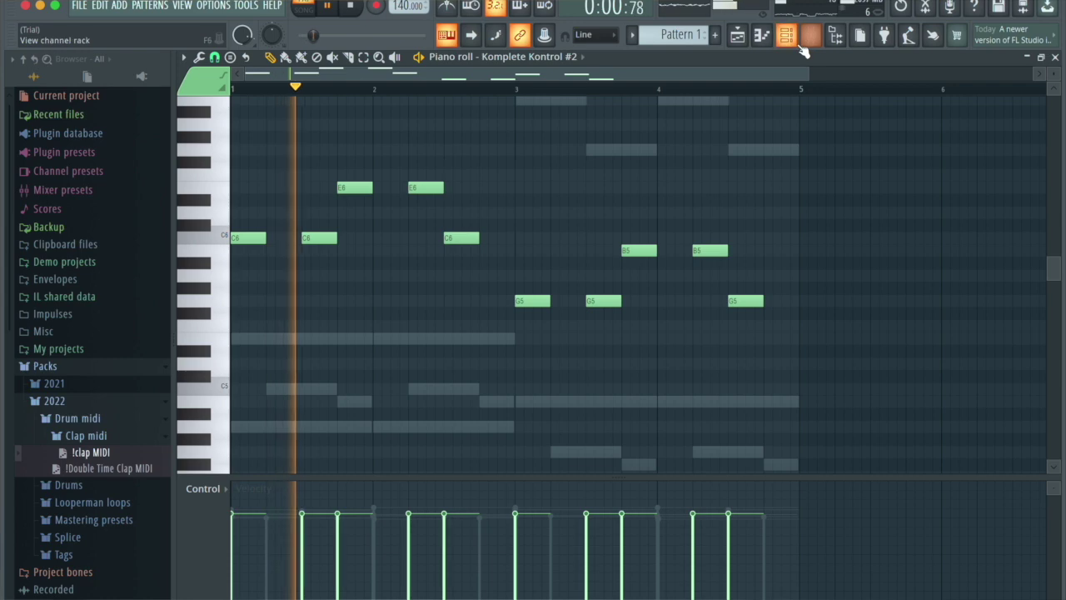
{"action": "left_click", "coordinate": [802, 48]}
{"action": "key", "text": "space"}
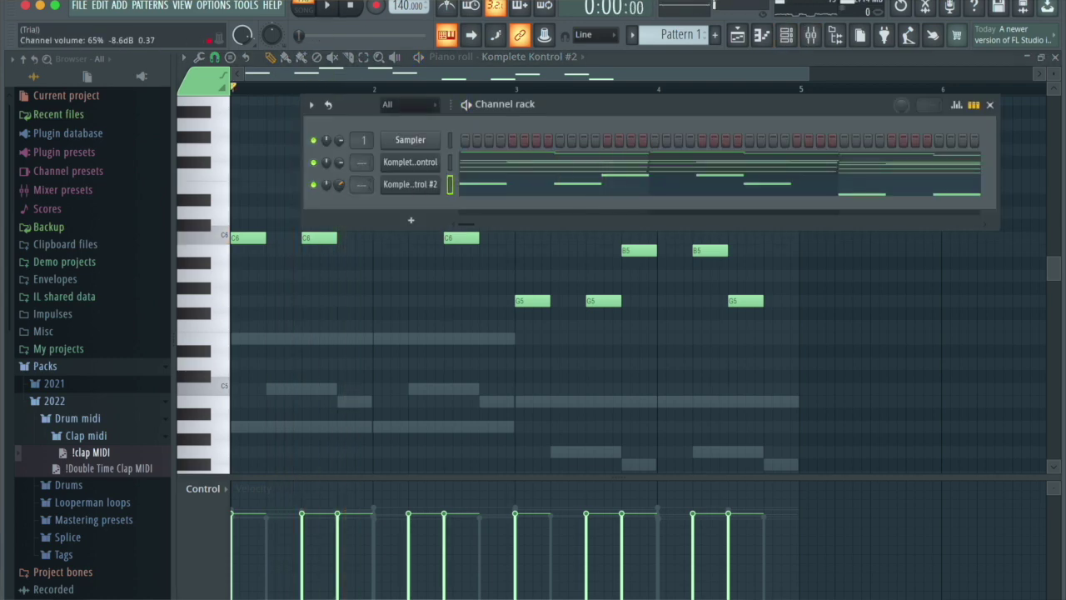
Load the SOUTHS..foster sample from the Splice Southside pack as a new channel and fill each 2 steps.
{"action": "left_click", "coordinate": [79, 538]}
{"action": "left_click", "coordinate": [84, 491]}
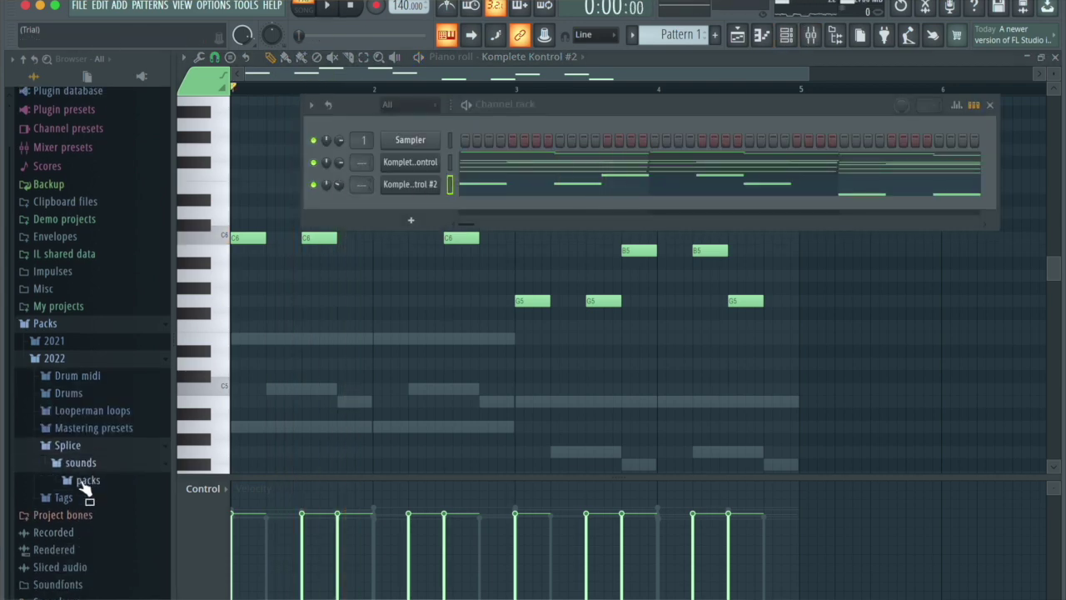
{"action": "left_click", "coordinate": [83, 481]}
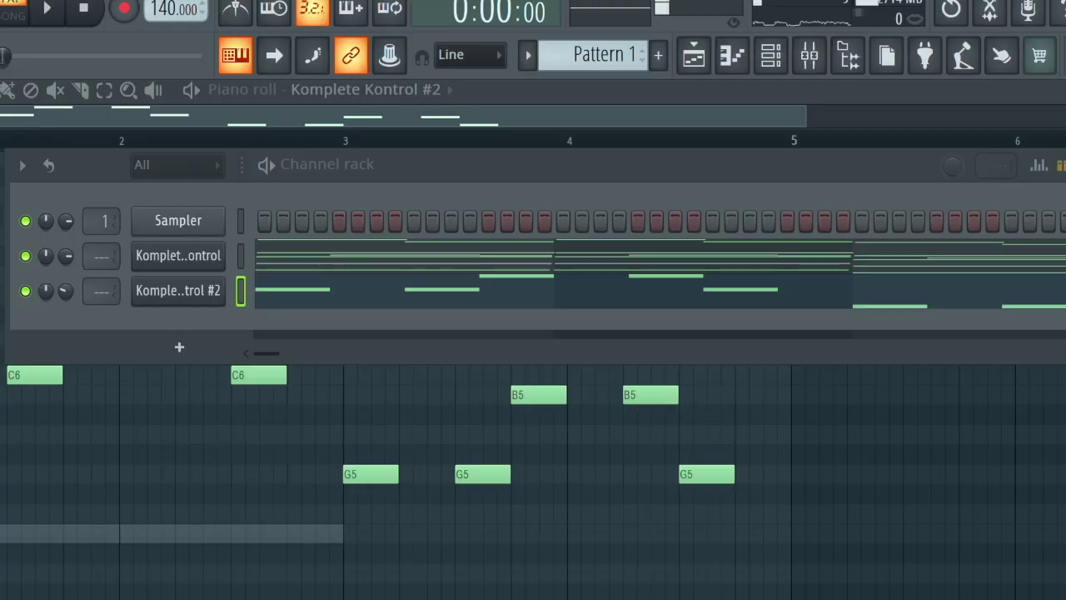
{"action": "left_click_drag", "start_coordinate": [193, 374], "coordinate": [204, 326]}
{"action": "right_click", "coordinate": [204, 324]}
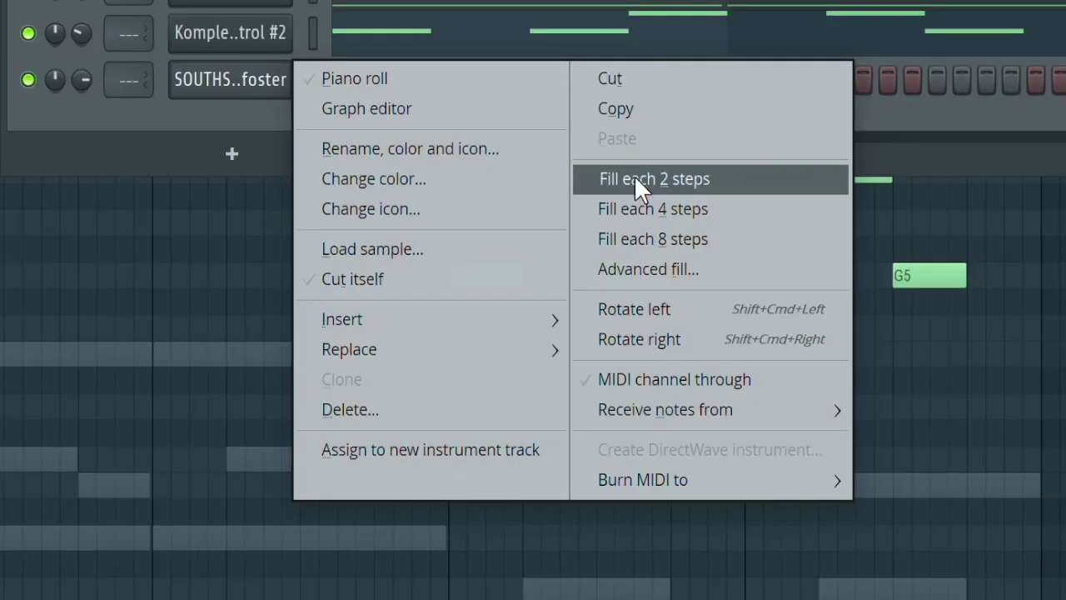
{"action": "left_click", "coordinate": [485, 400]}
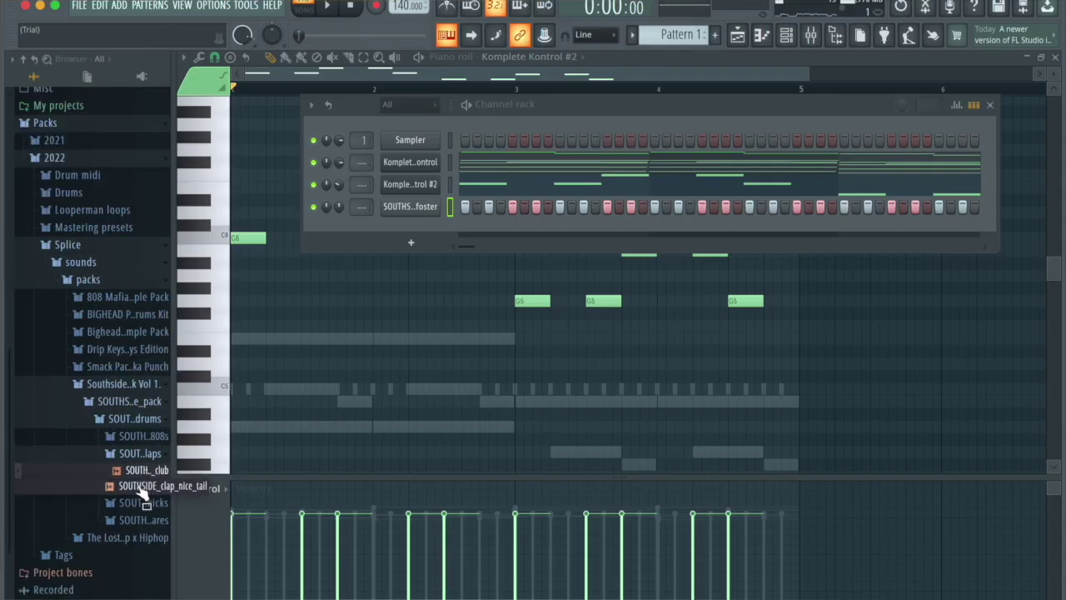
Place hits of the Southside club clap on steps 9 and 25 and listen to the beat.
{"action": "left_click", "coordinate": [405, 205]}
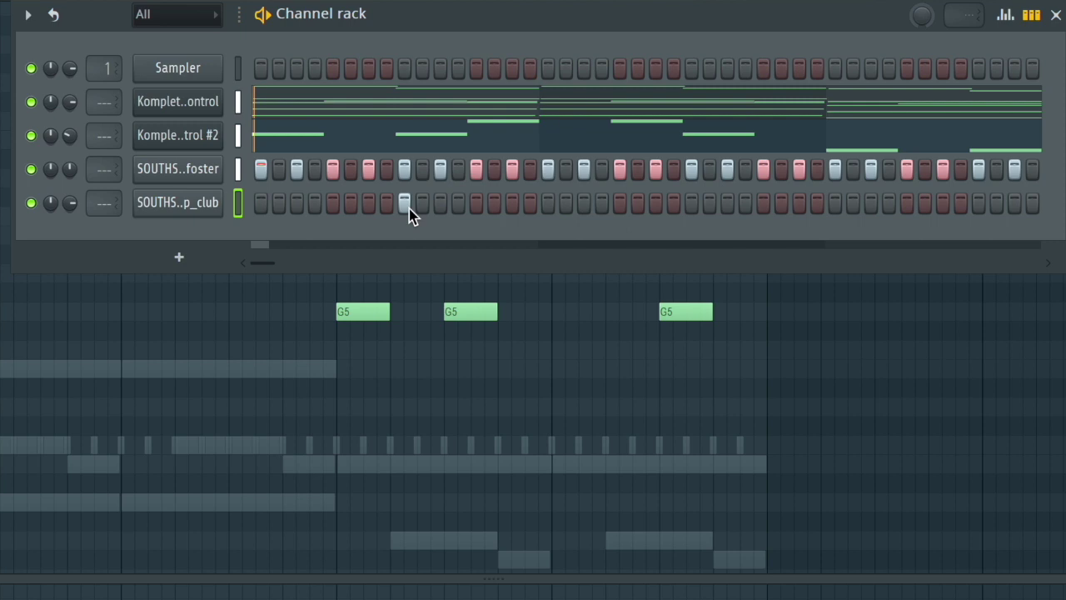
{"action": "left_click", "coordinate": [691, 202]}
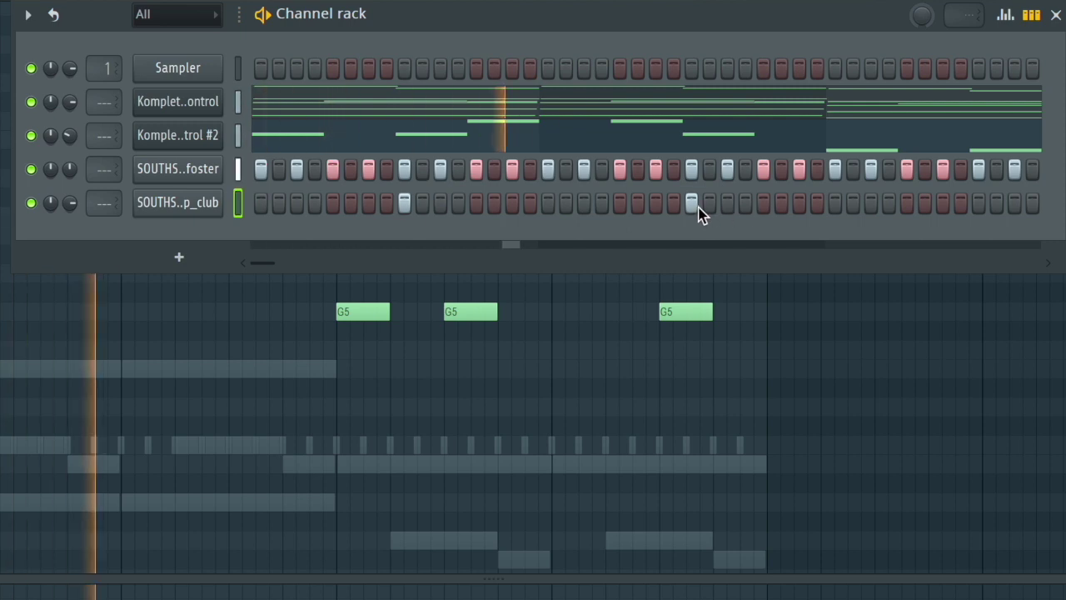
{"action": "key", "text": "space"}
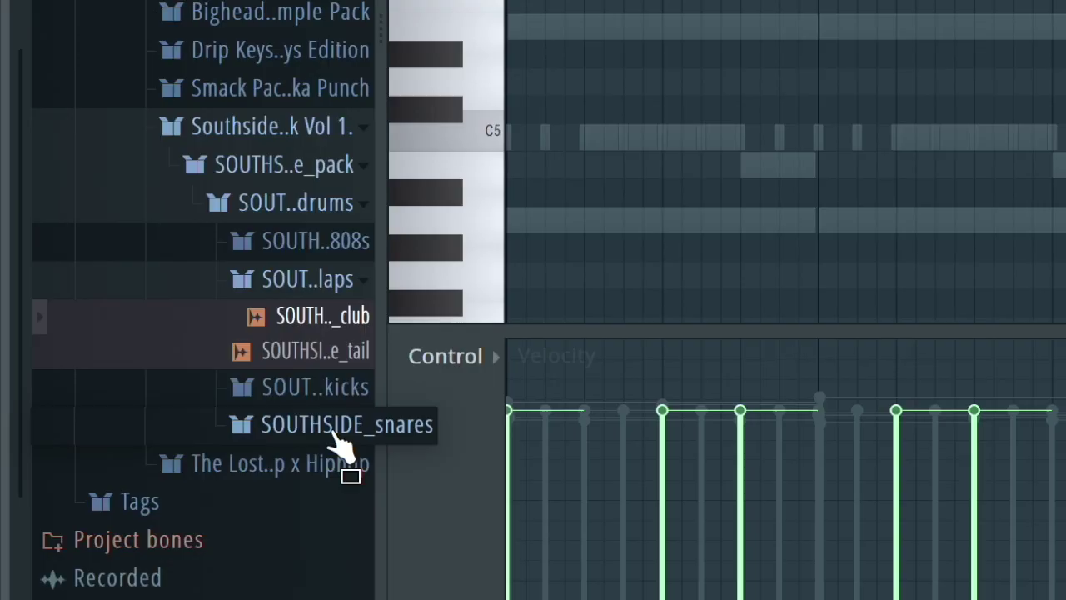
Load the SOUTHSIDE_snare_matches sample as a new channel and adjust its fade-out and fade-in in the sample settings.
{"action": "left_click", "coordinate": [330, 427]}
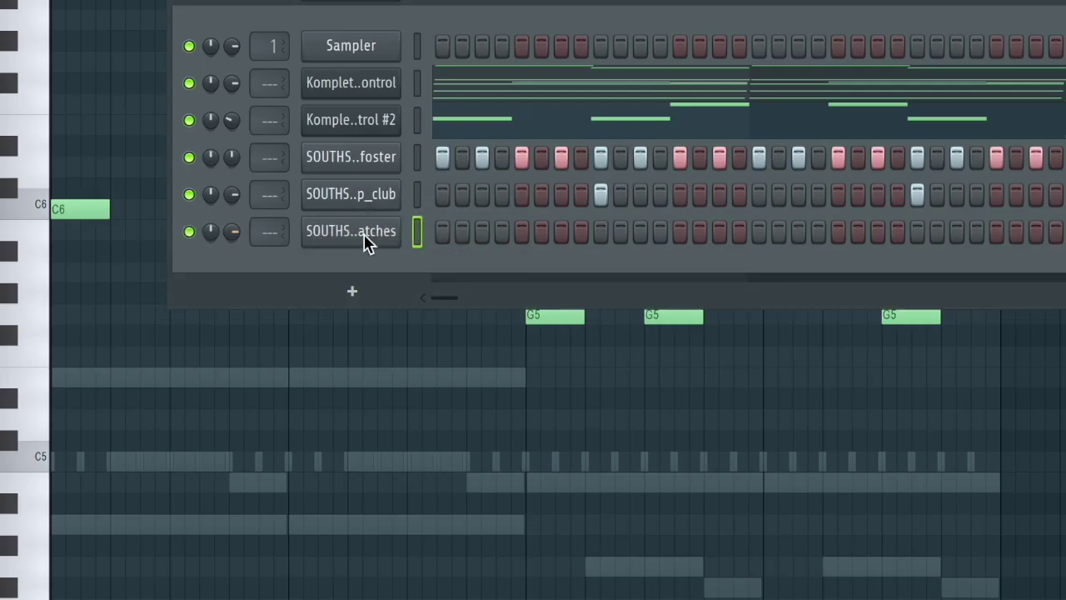
{"action": "left_click", "coordinate": [367, 242]}
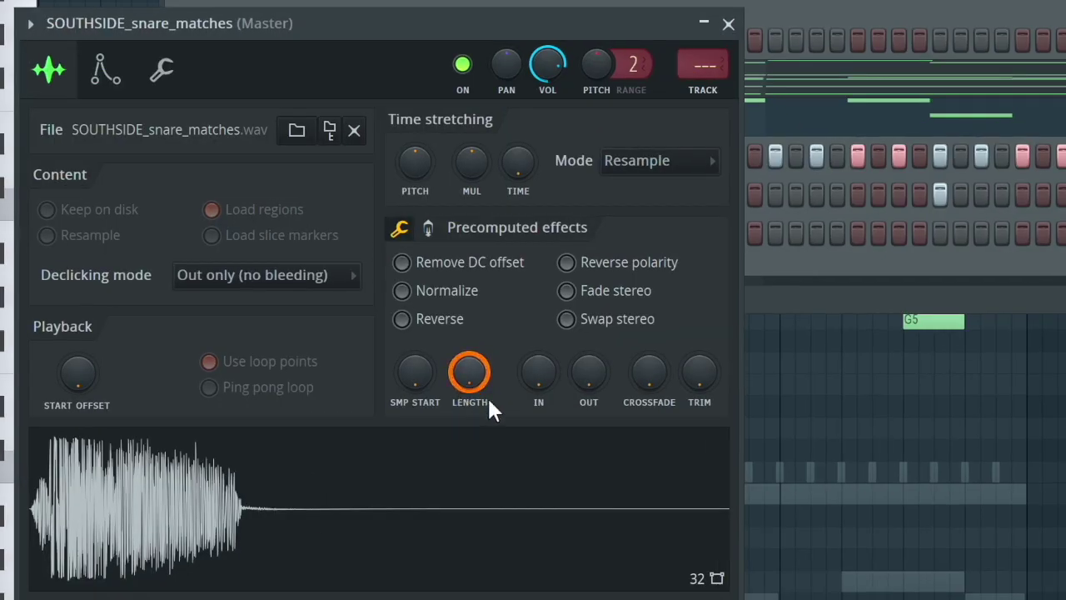
{"action": "left_click_drag", "start_coordinate": [589, 372], "coordinate": [582, 321]}
{"action": "left_click_drag", "start_coordinate": [533, 367], "coordinate": [532, 354]}
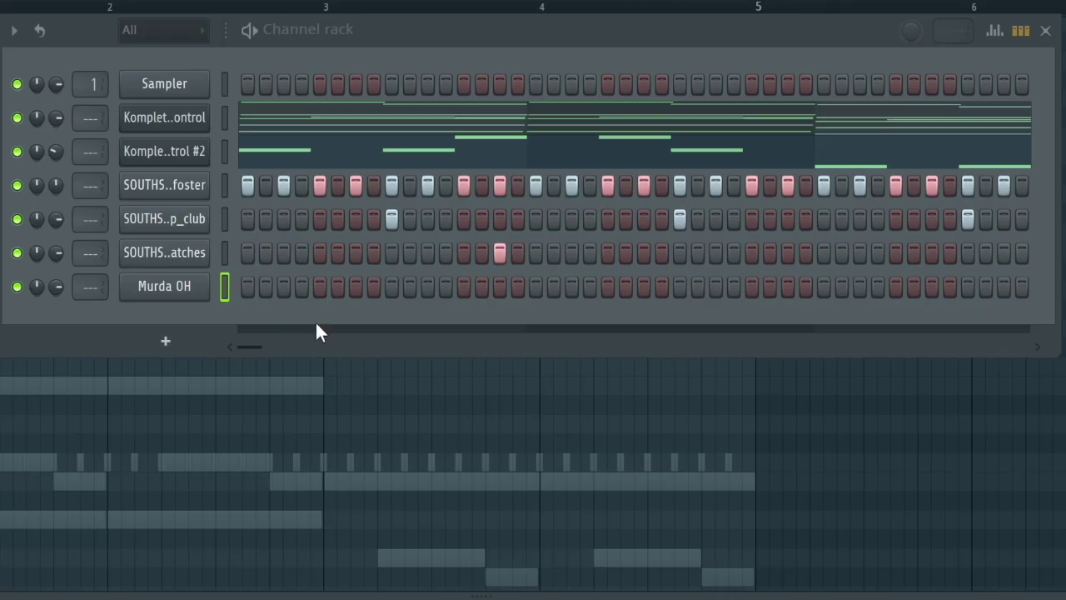
Place a Murda OH hit on step 13 and duplicate its bars 1–2 into bars 3–4 in the piano roll.
{"action": "left_click", "coordinate": [447, 285]}
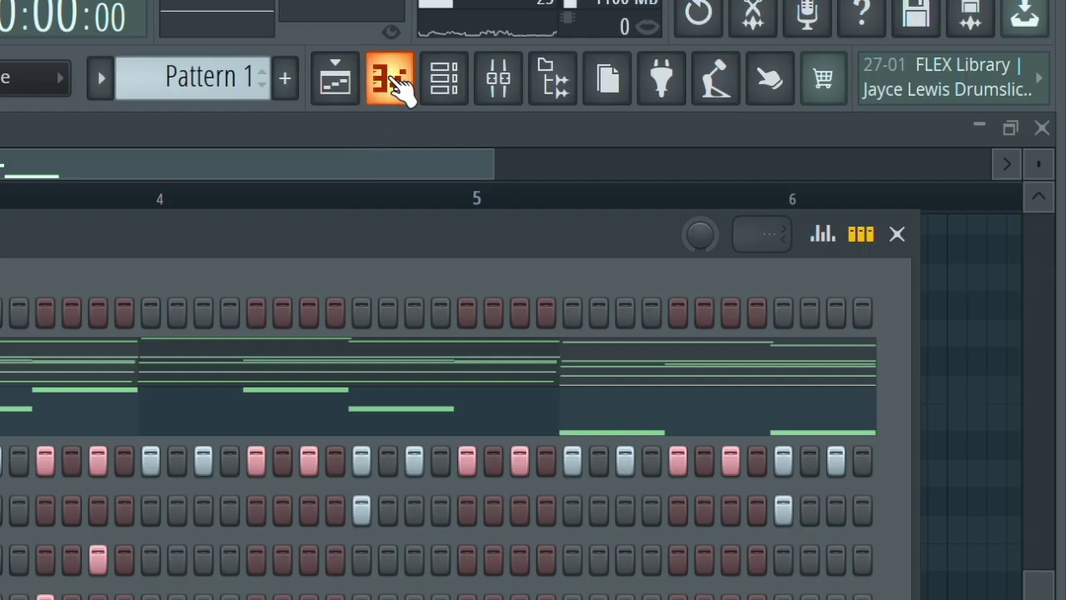
{"action": "left_click", "coordinate": [392, 79]}
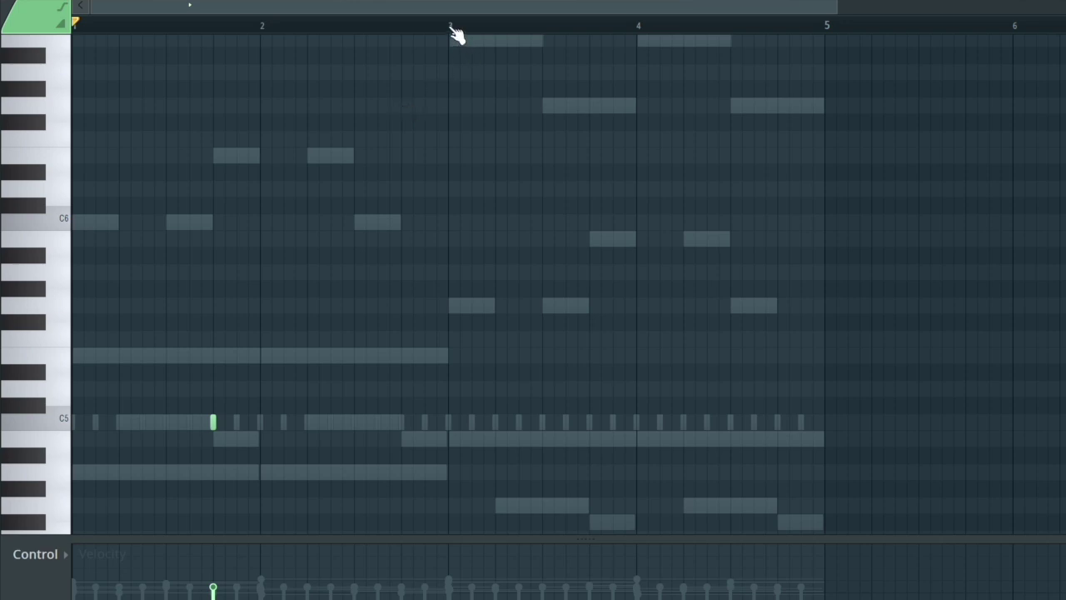
{"action": "left_click_drag", "start_coordinate": [452, 29], "coordinate": [324, 40]}
{"action": "left_click_drag", "start_coordinate": [199, 23], "coordinate": [1, 39]}
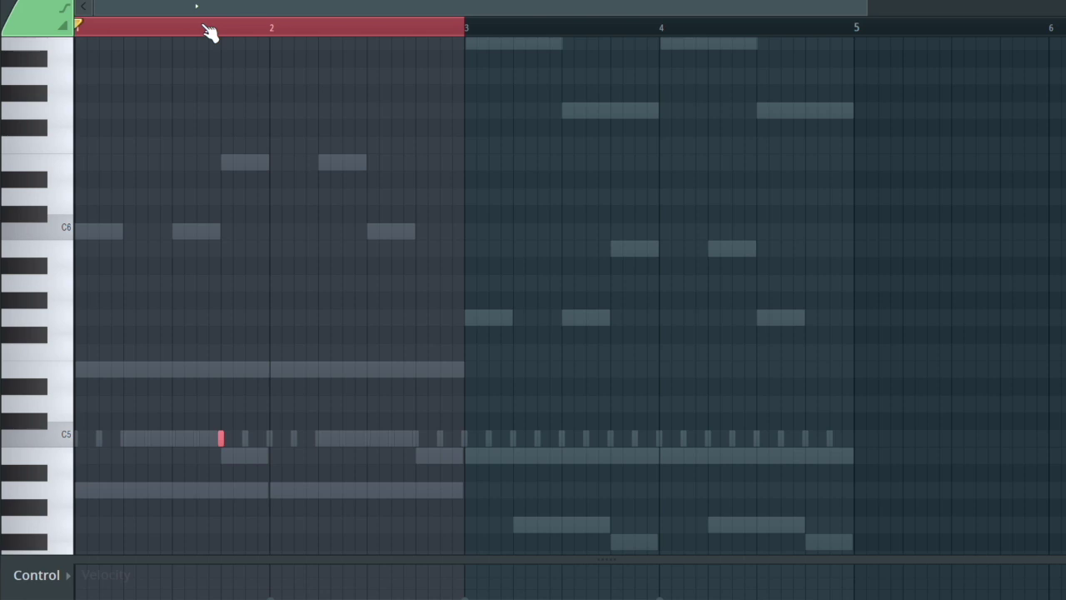
{"action": "key", "text": "ctrl+Right"}
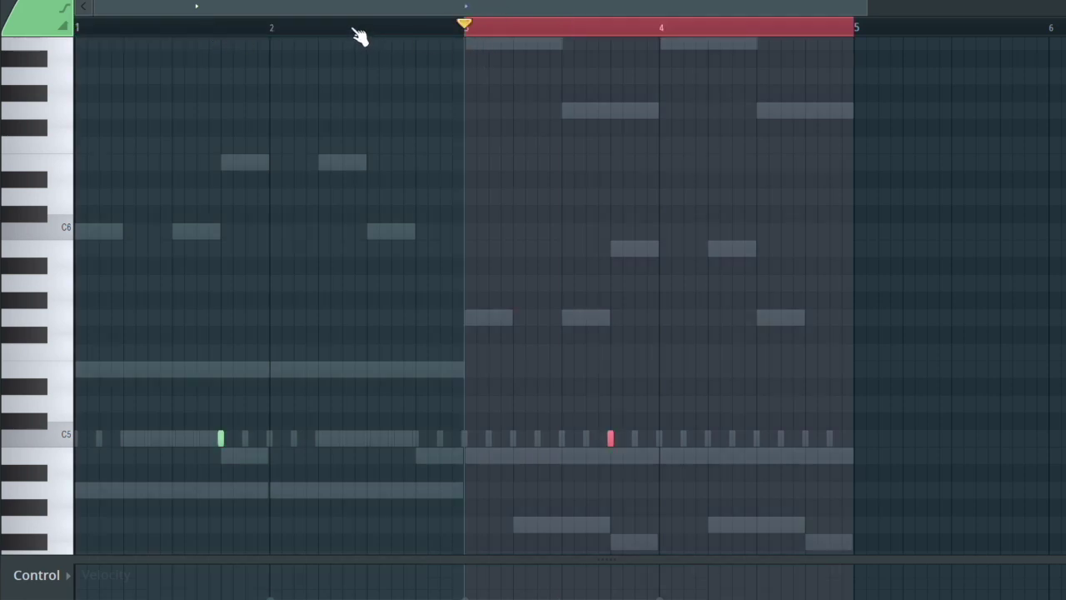
{"action": "key", "text": "ctrl+d"}
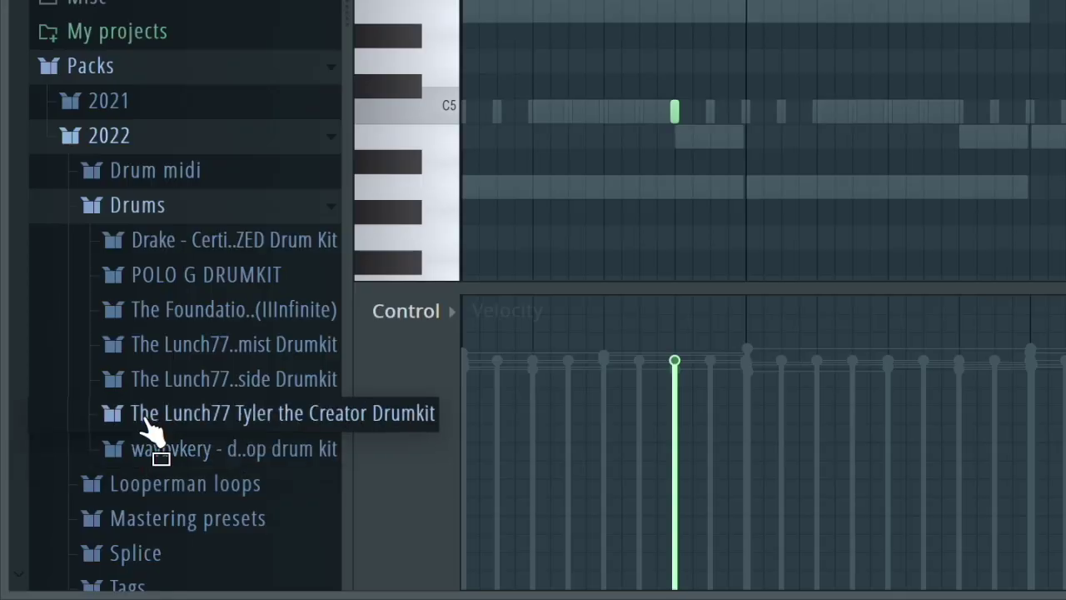
Load the SOUTHSIDE_808_hood_C# sample from the Splice Southside pack as a new channel.
{"action": "scroll", "coordinate": [147, 452], "scroll_direction": "down", "scroll_amount": 5}
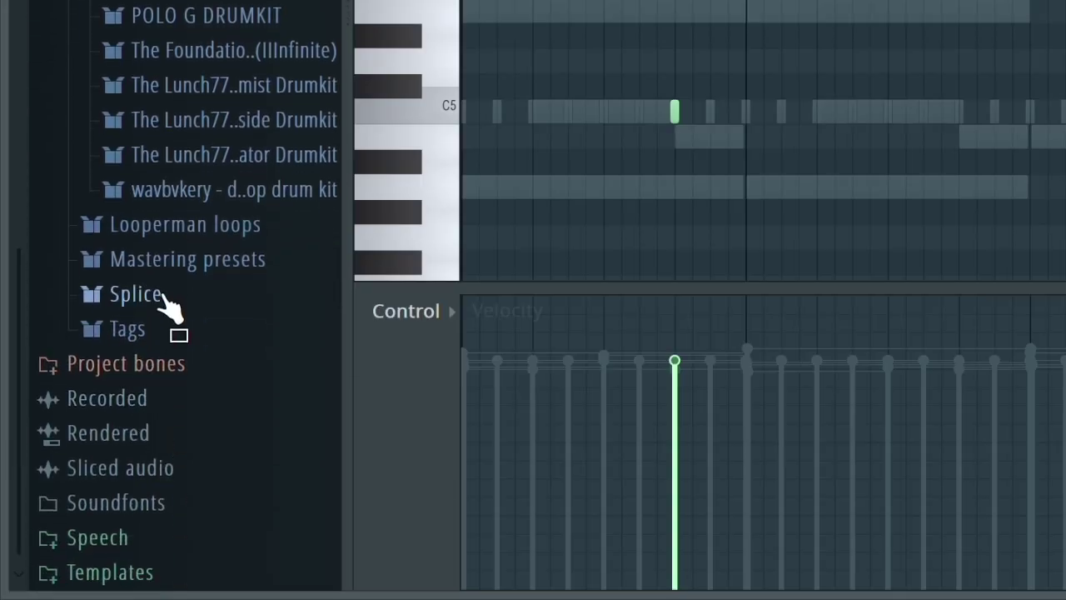
{"action": "left_click", "coordinate": [137, 294]}
{"action": "scroll", "coordinate": [209, 416], "scroll_direction": "down", "scroll_amount": 6}
{"action": "left_click", "coordinate": [292, 366]}
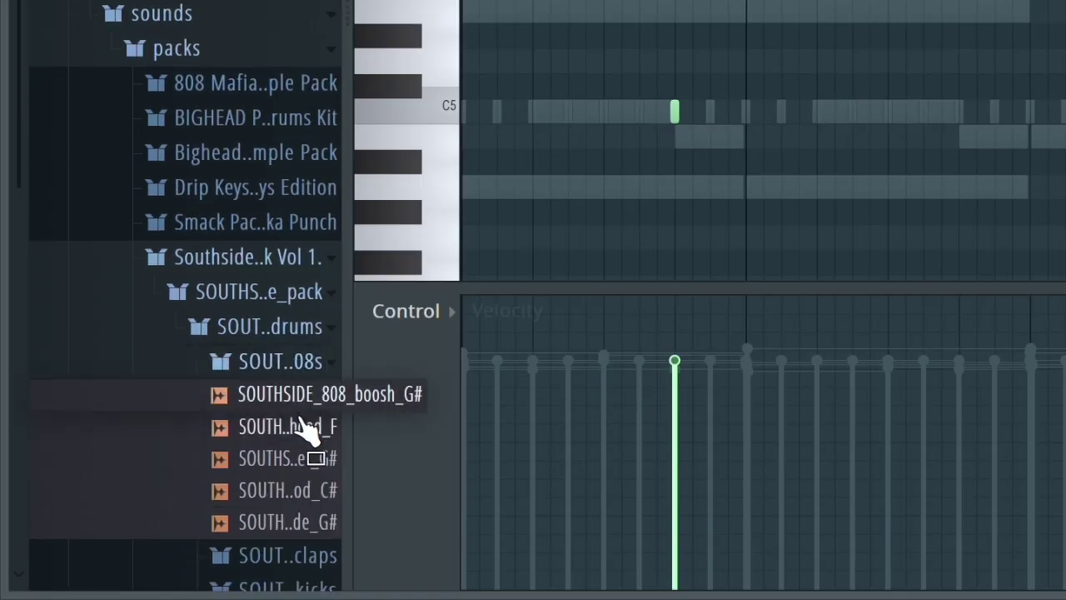
{"action": "left_click_drag", "start_coordinate": [305, 490], "coordinate": [174, 325]}
Set the 808's root note to C#5 and enable its volume envelope with full hold and no attack, decay, sustain or release.
{"action": "left_click", "coordinate": [174, 325]}
{"action": "left_click", "coordinate": [143, 57]}
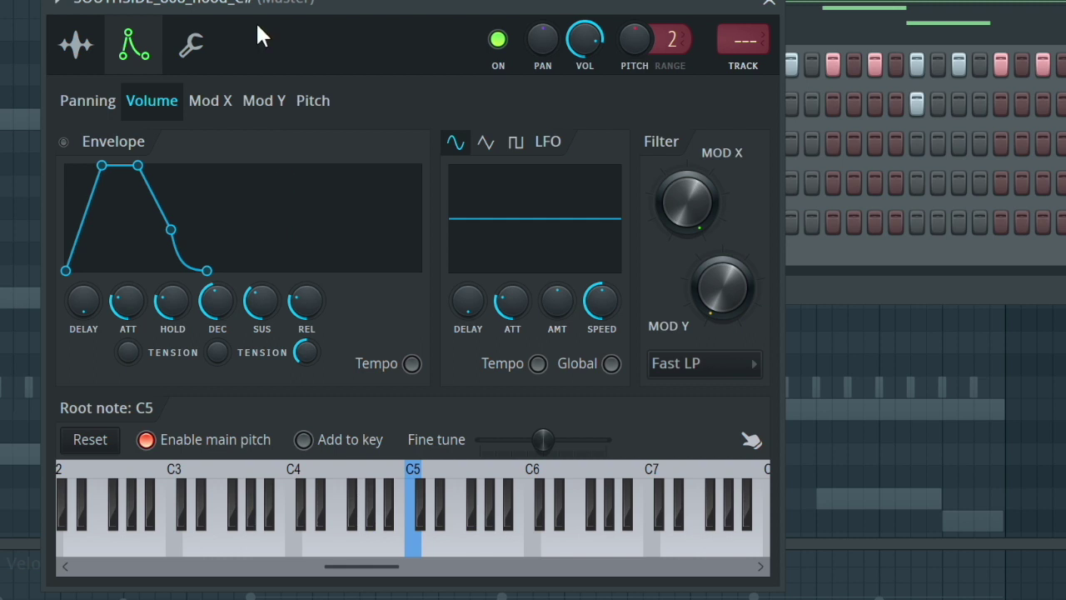
{"action": "right_click", "coordinate": [419, 518]}
{"action": "left_click_drag", "start_coordinate": [90, 338], "coordinate": [114, 336]}
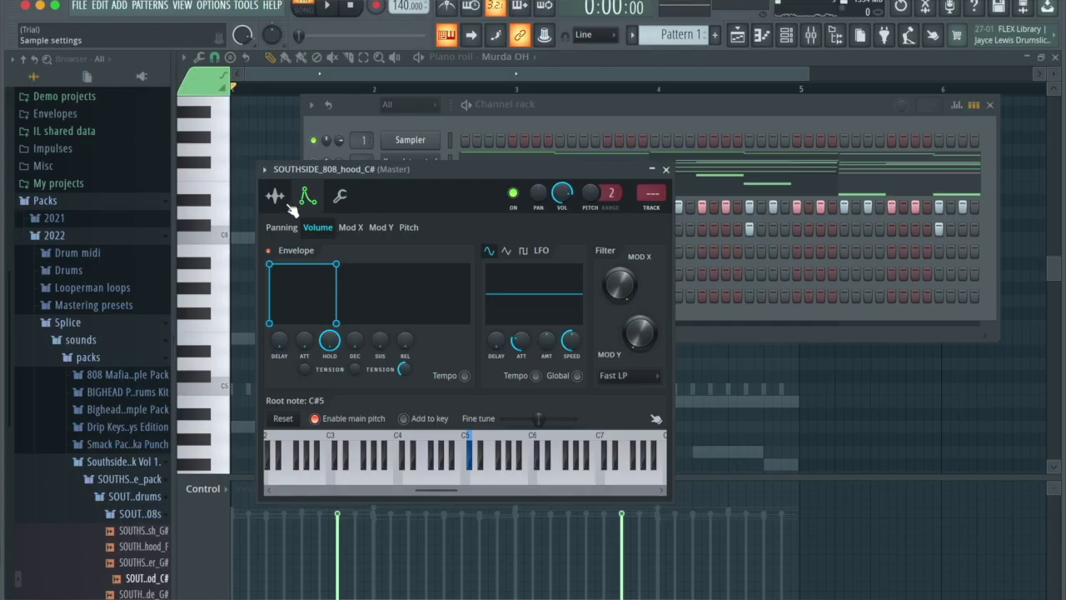
{"action": "left_click", "coordinate": [47, 79]}
{"action": "left_click", "coordinate": [554, 100]}
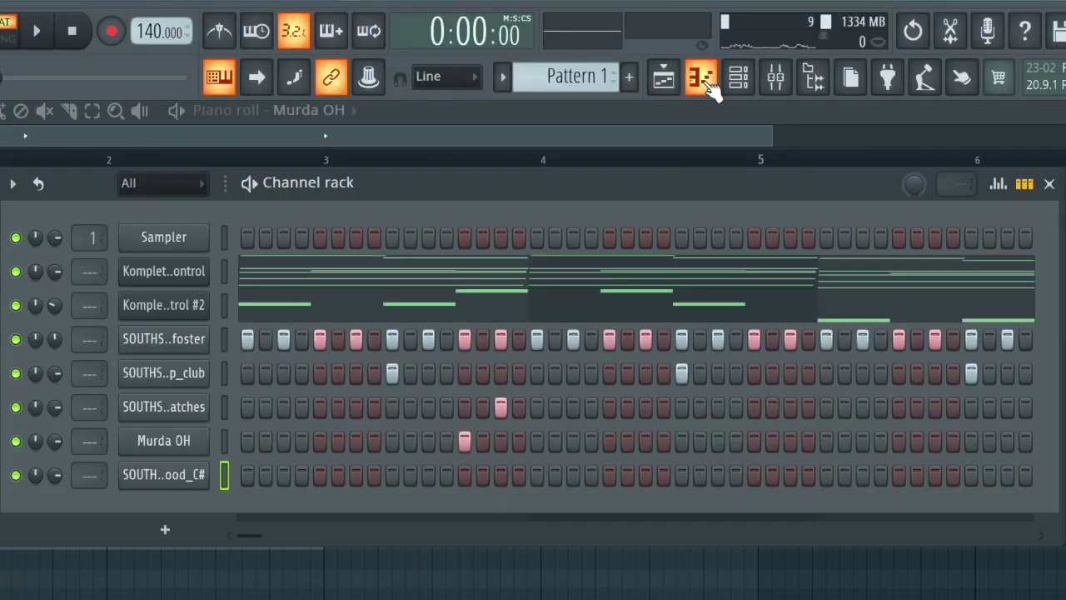
Write five back-to-back A5 808 notes across bars 1–2 in the piano roll and duplicate them into bars 3–4.
{"action": "left_click", "coordinate": [702, 77]}
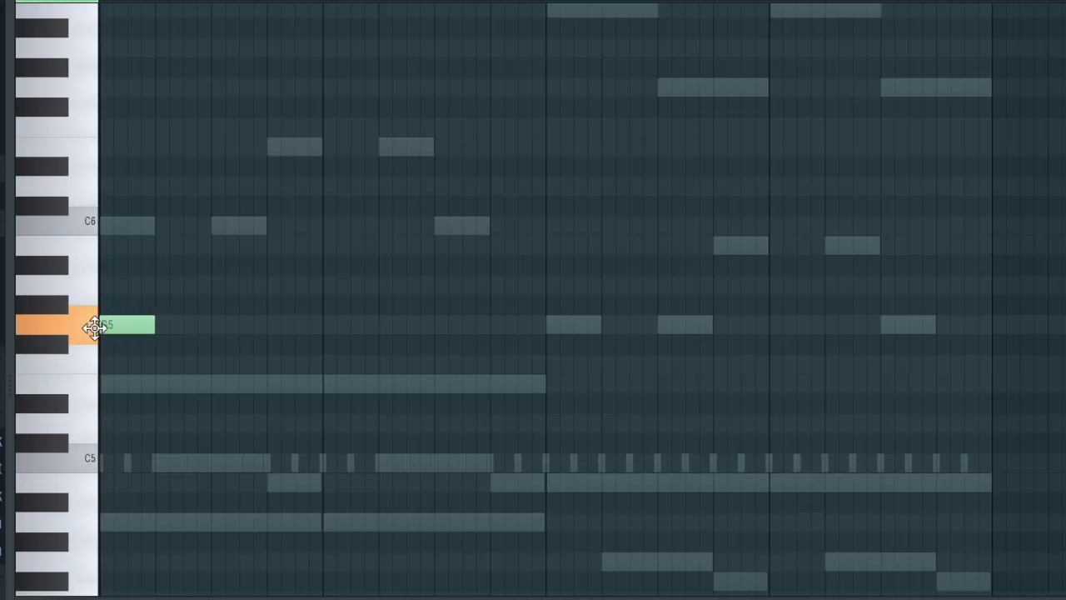
{"action": "left_click_drag", "start_coordinate": [34, 321], "coordinate": [33, 279]}
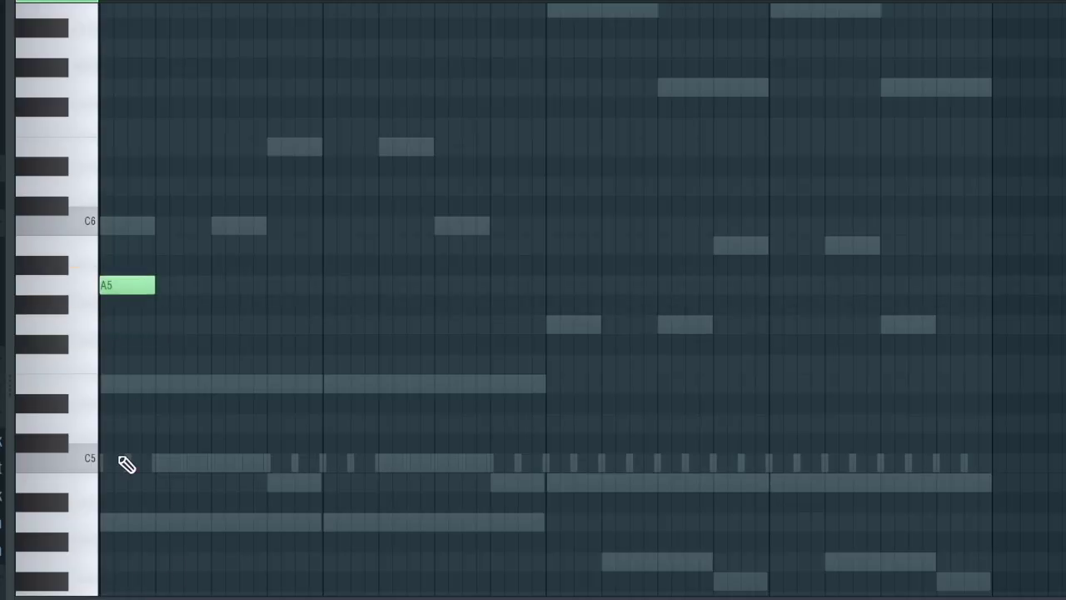
{"action": "left_click", "coordinate": [185, 282]}
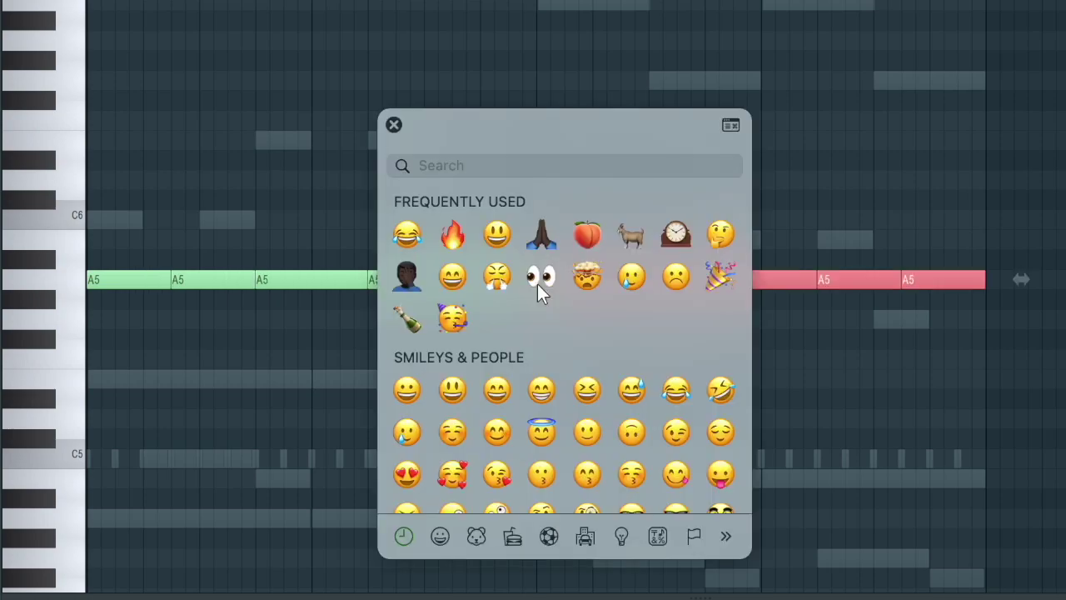
{"action": "left_click", "coordinate": [393, 125]}
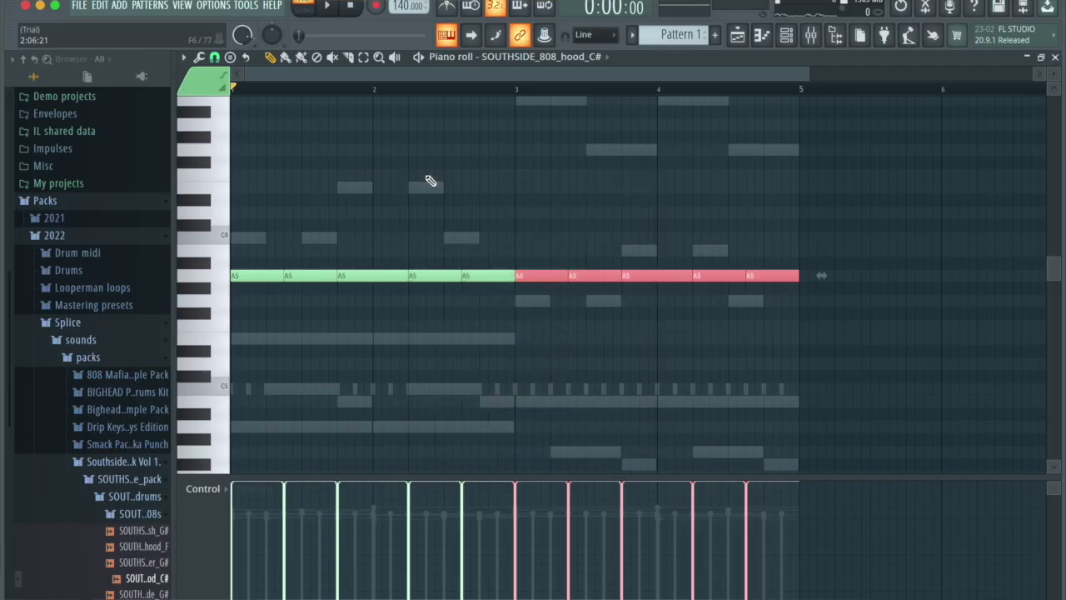
Lower the 808 notes in bars 3–4 by five semitones to E5.
{"action": "key", "text": "Down"}
{"action": "key", "text": "Down"}
{"action": "key", "text": "Down"}
{"action": "key", "text": "Down"}
{"action": "key", "text": "Down"}
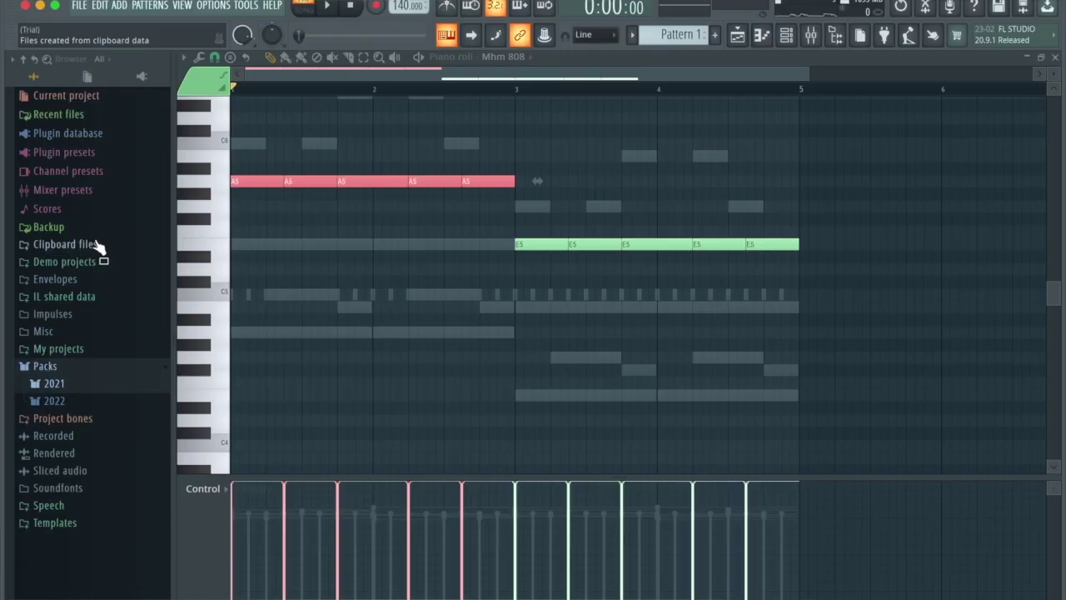
Load the nm - berry kick sample below the Mhm 808 channel and paste the 808 notes into it.
{"action": "key", "text": "space"}
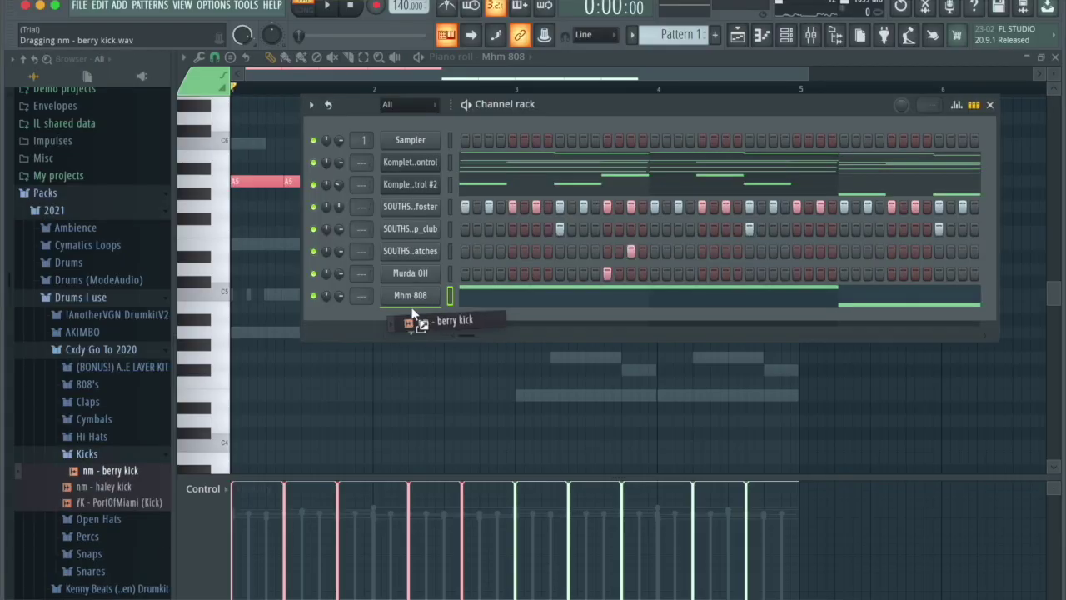
{"action": "left_click_drag", "start_coordinate": [410, 320], "coordinate": [409, 314]}
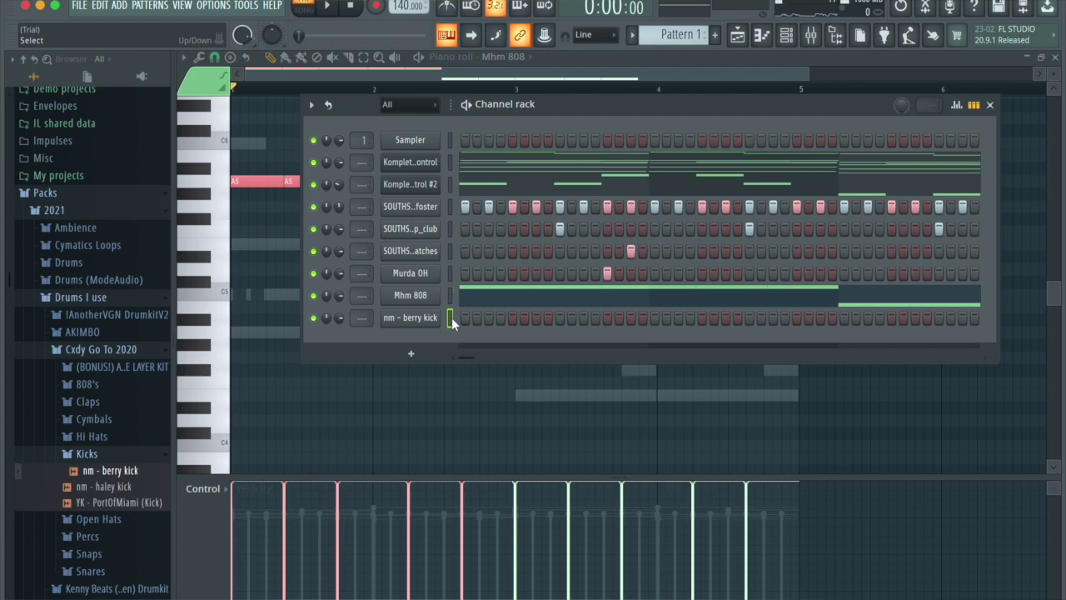
{"action": "key", "text": "ctrl+v"}
{"action": "left_click", "coordinate": [511, 318]}
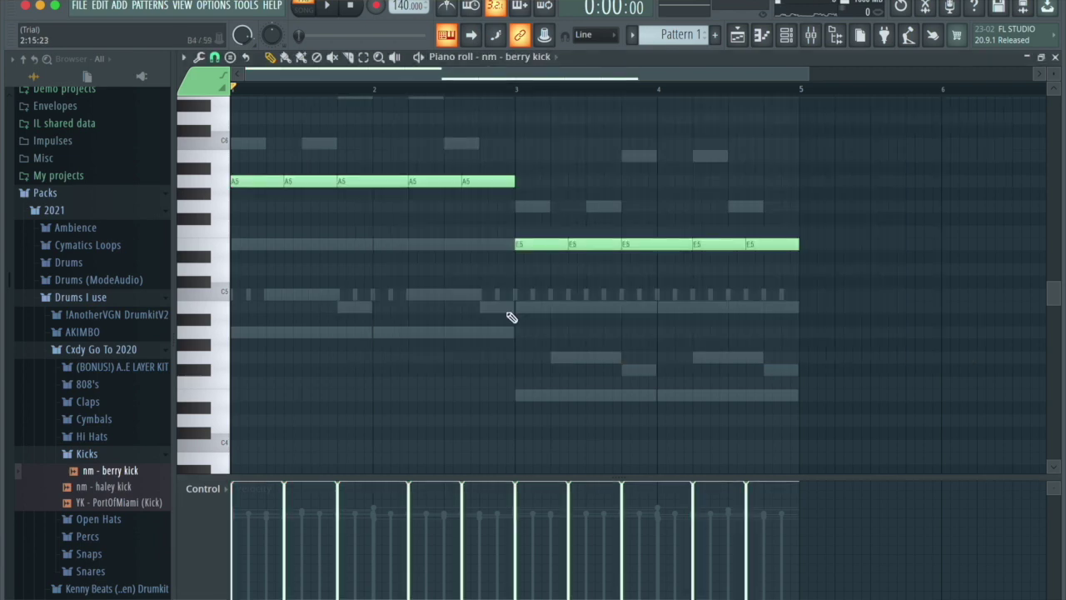
Restrict all the kick notes to the C5..C5 keyboard range with the limiter / transposer.
{"action": "key", "text": "alt+k"}
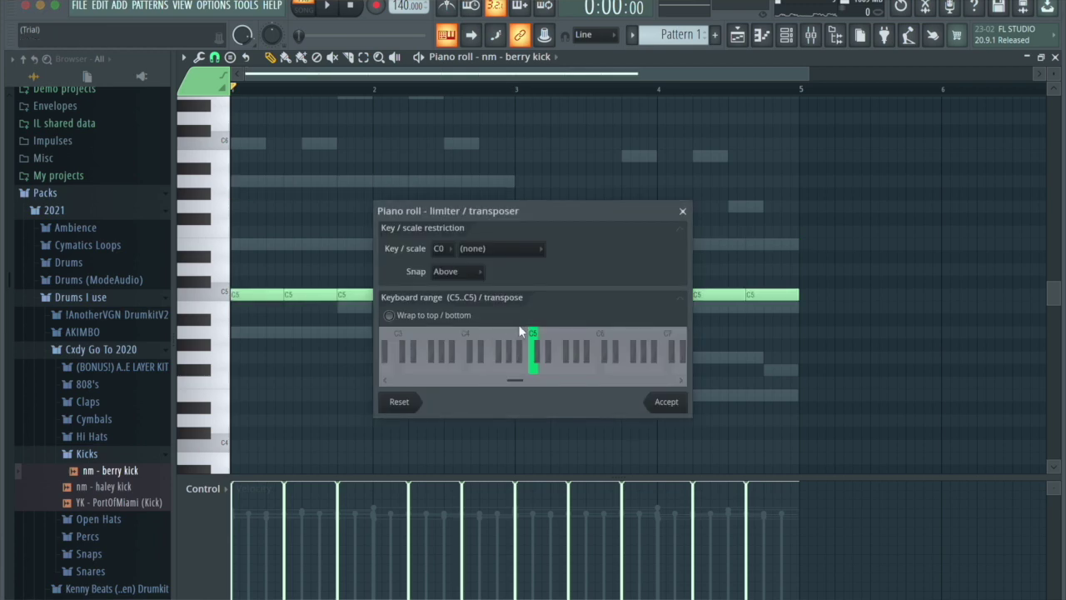
{"action": "left_click_drag", "start_coordinate": [535, 336], "coordinate": [485, 340]}
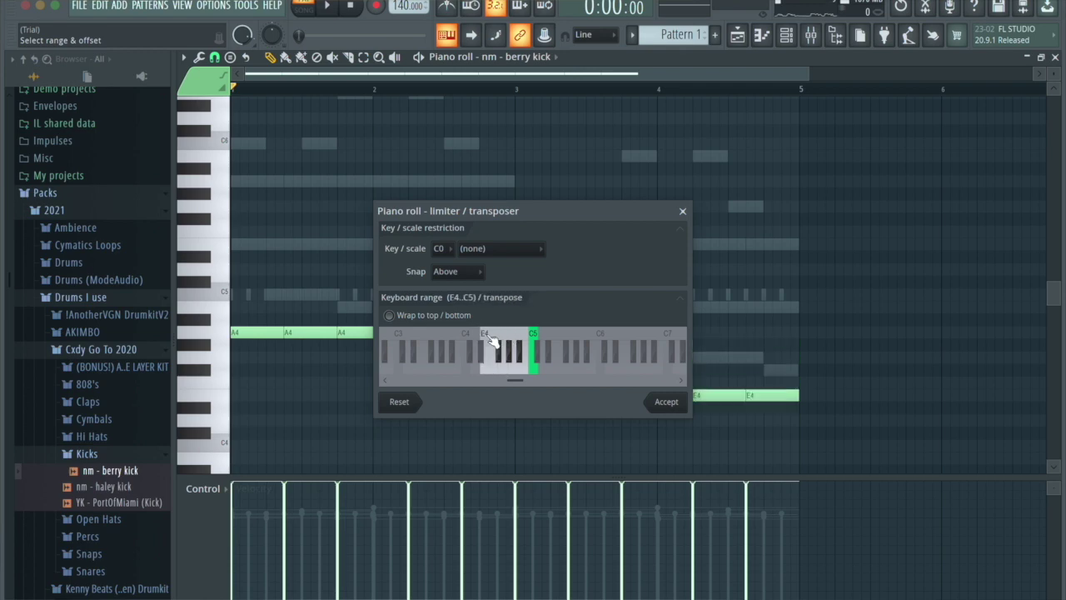
{"action": "left_click_drag", "start_coordinate": [511, 336], "coordinate": [536, 337]}
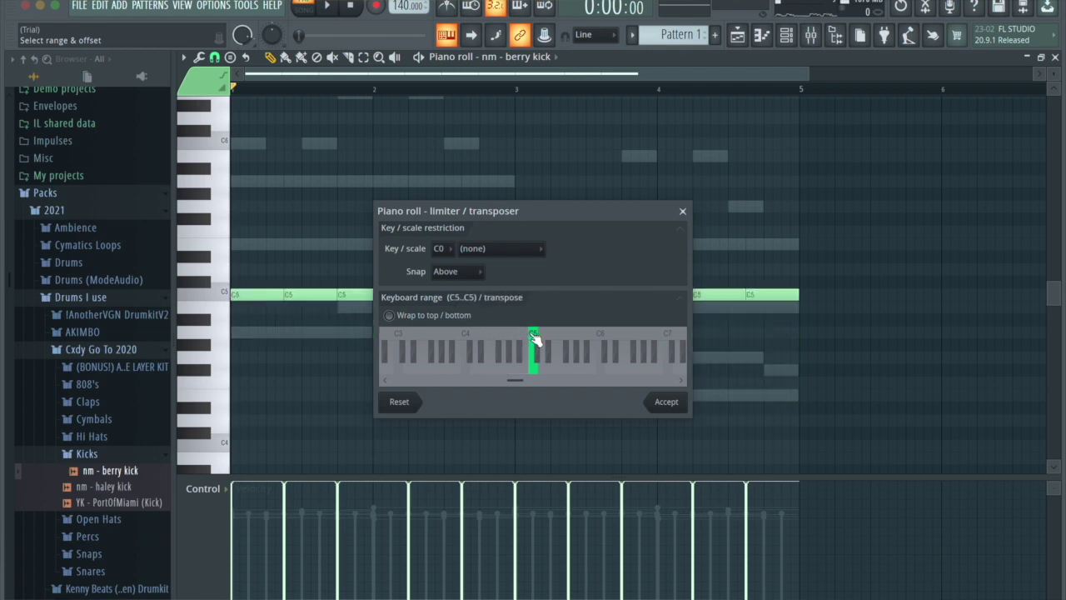
{"action": "left_click", "coordinate": [666, 402]}
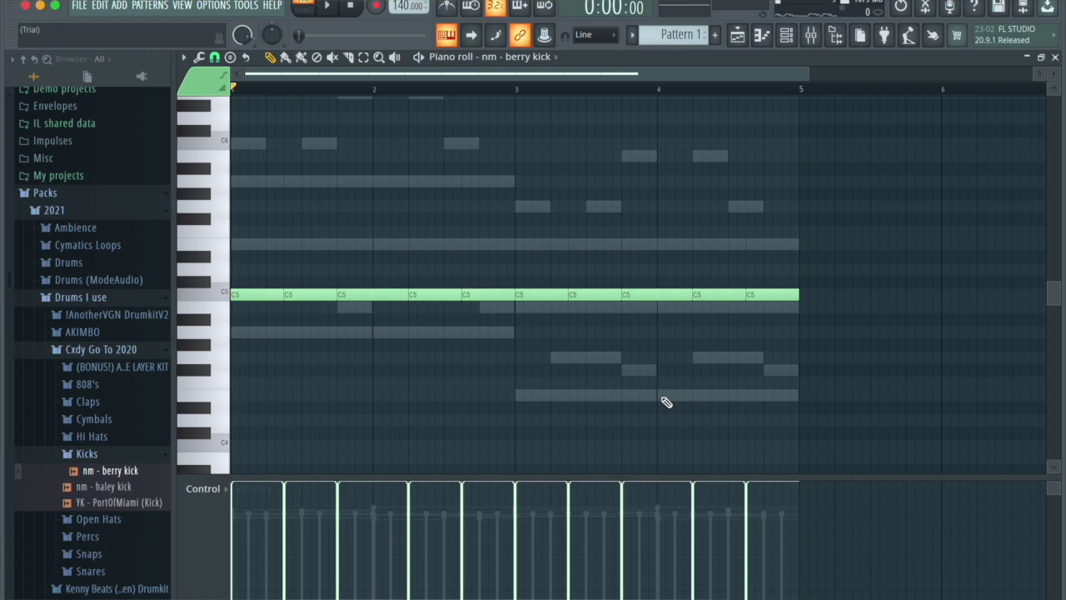